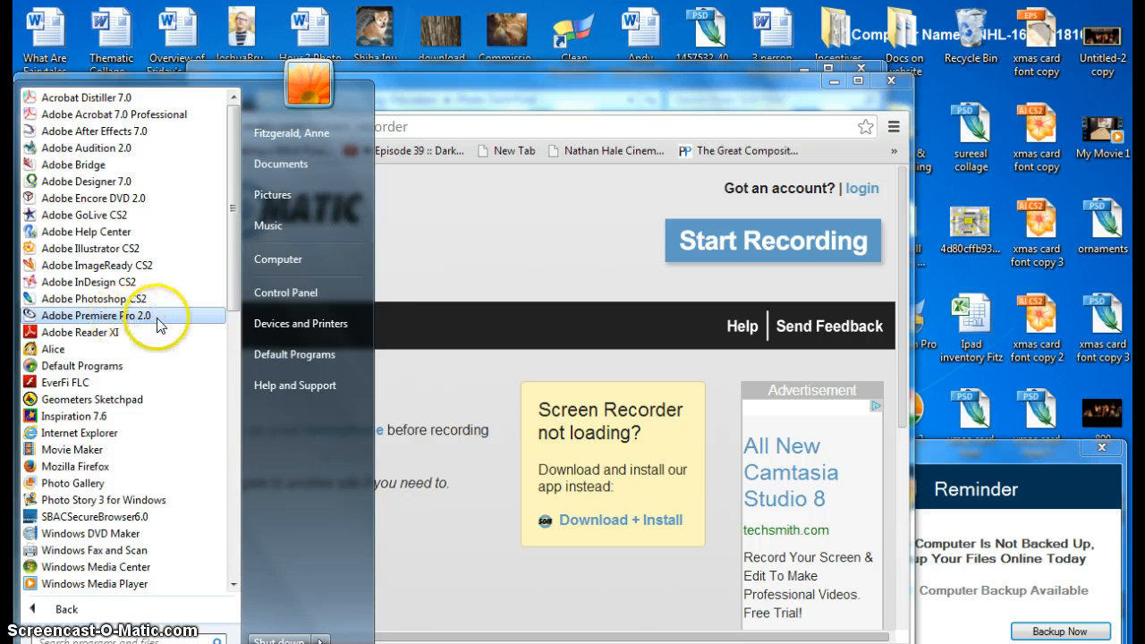
Open Adobe Premiere Pro 2.0 and create a new project named "Top Ten Video" stored on the Desktop.
{"action": "left_click", "coordinate": [130, 317]}
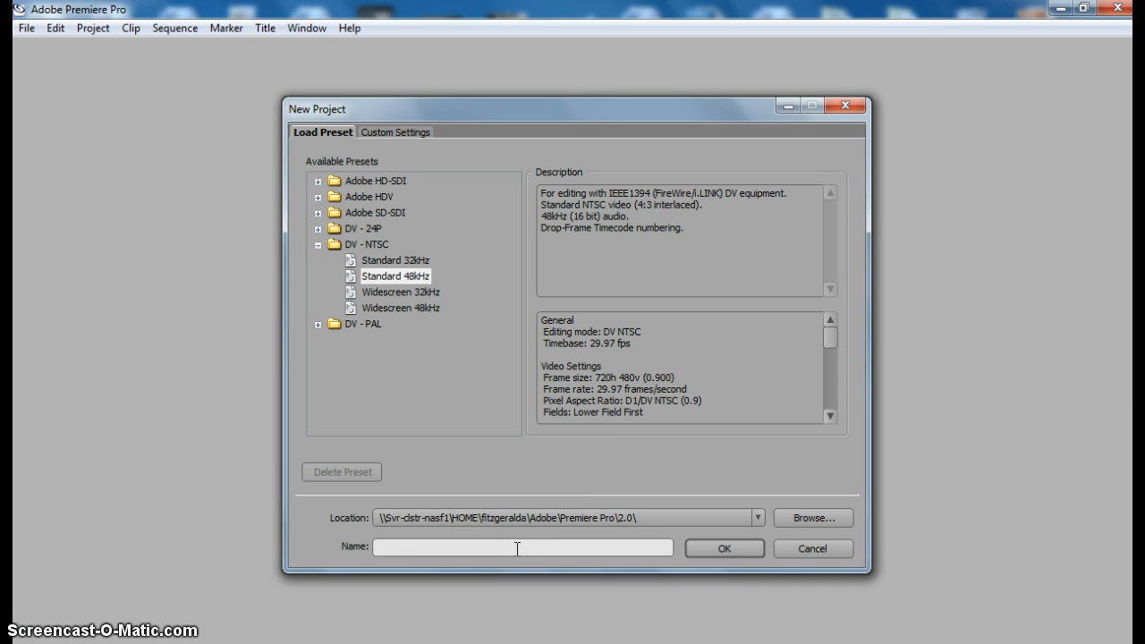
{"action": "type", "text": "Top Ten Video"}
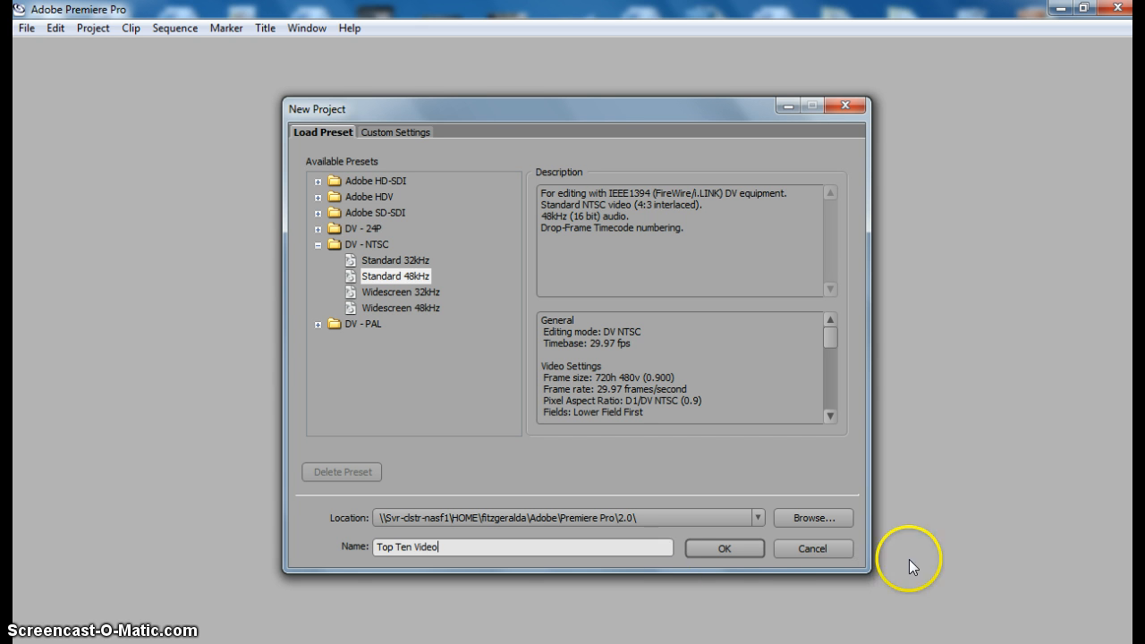
{"action": "left_click", "coordinate": [755, 516]}
{"action": "left_click", "coordinate": [697, 534]}
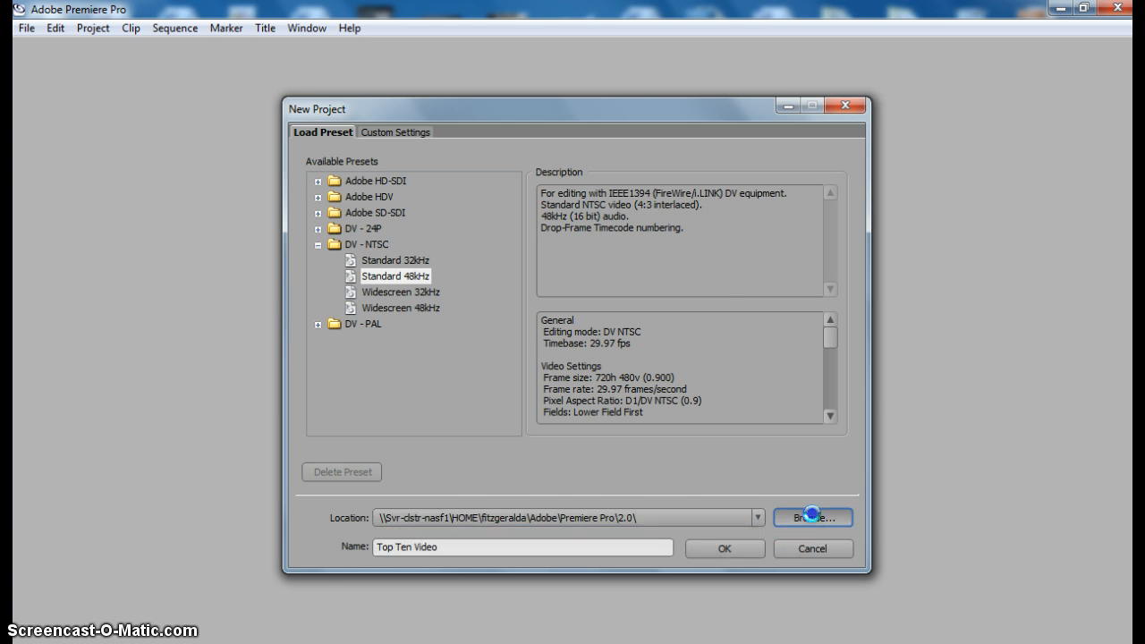
{"action": "left_click", "coordinate": [813, 517]}
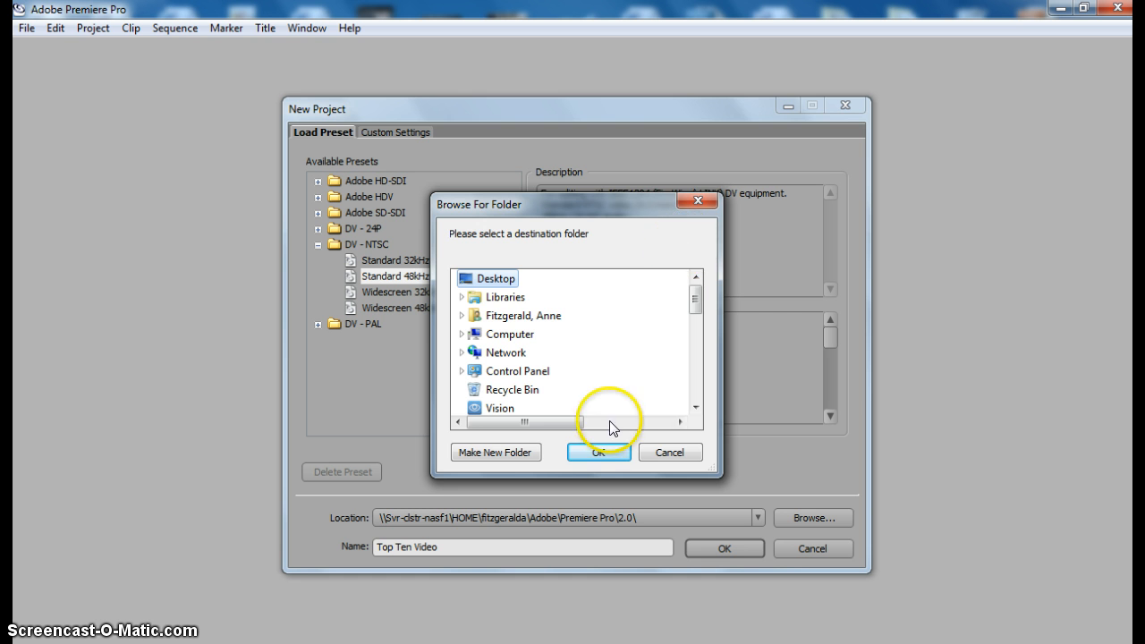
{"action": "left_click", "coordinate": [598, 452]}
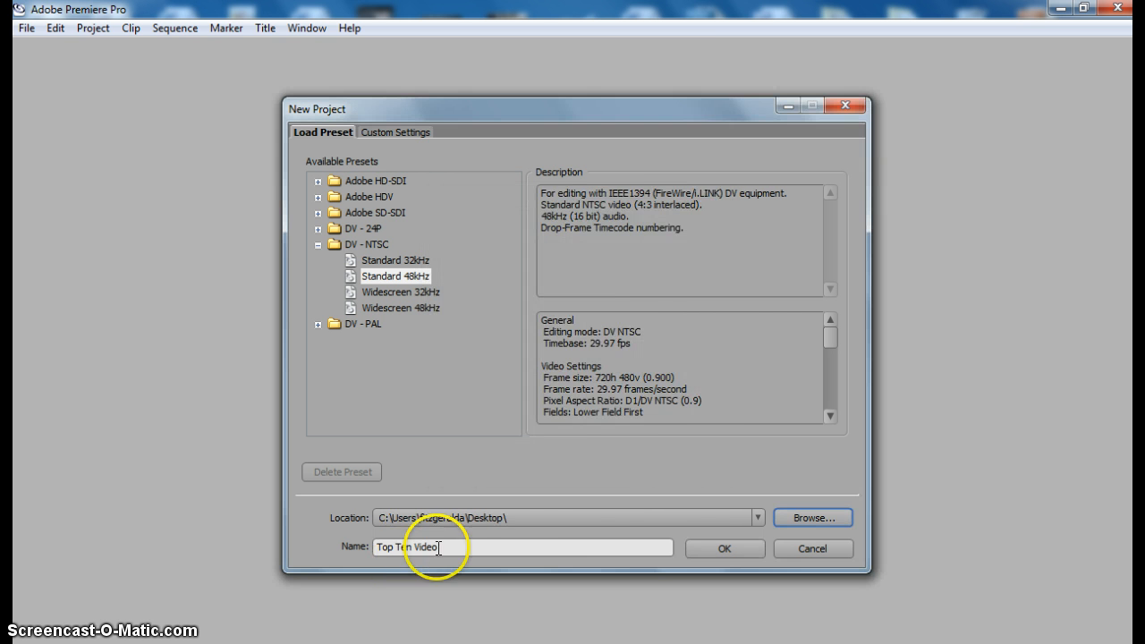
{"action": "left_click", "coordinate": [753, 545]}
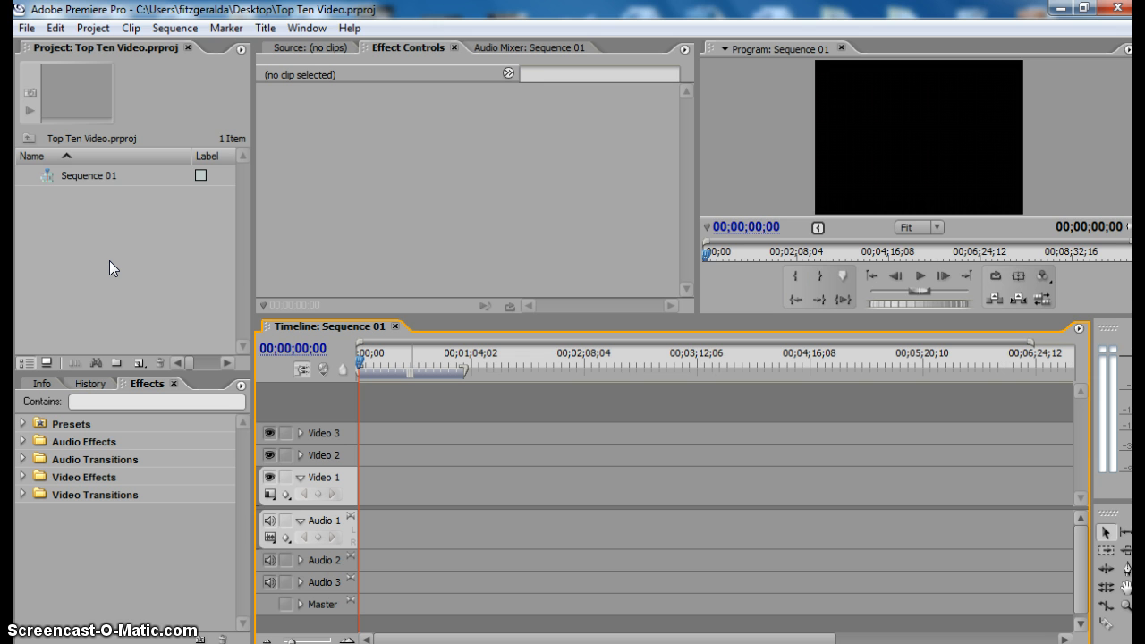
Make sure Default scale to frame size is enabled in the General preferences.
{"action": "left_click", "coordinate": [56, 27]}
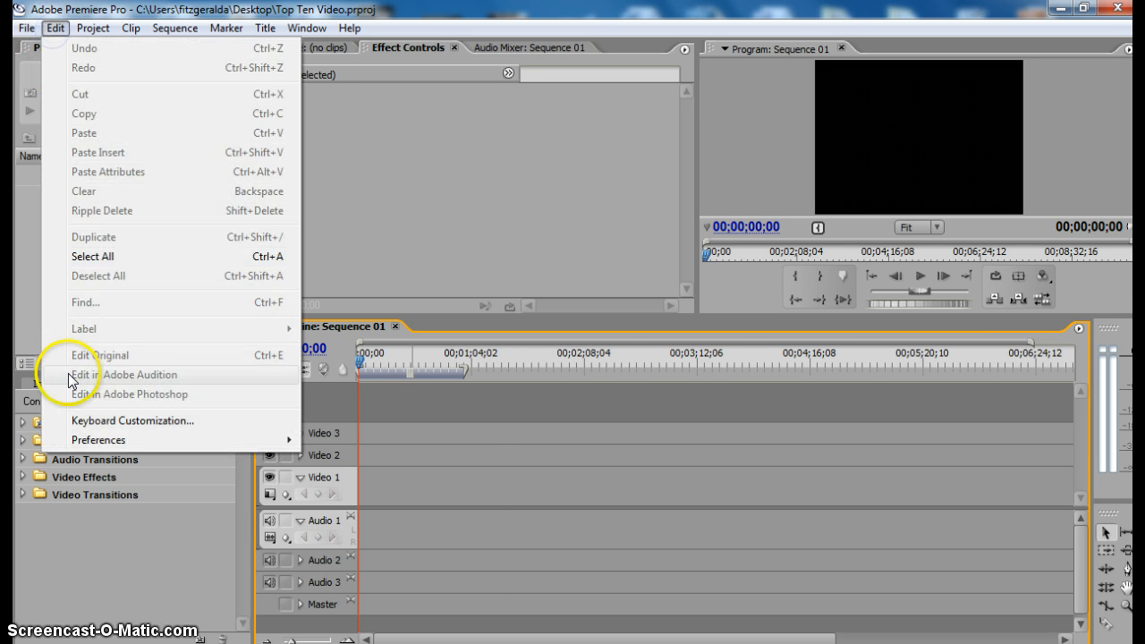
{"action": "mouse_move", "coordinate": [79, 437]}
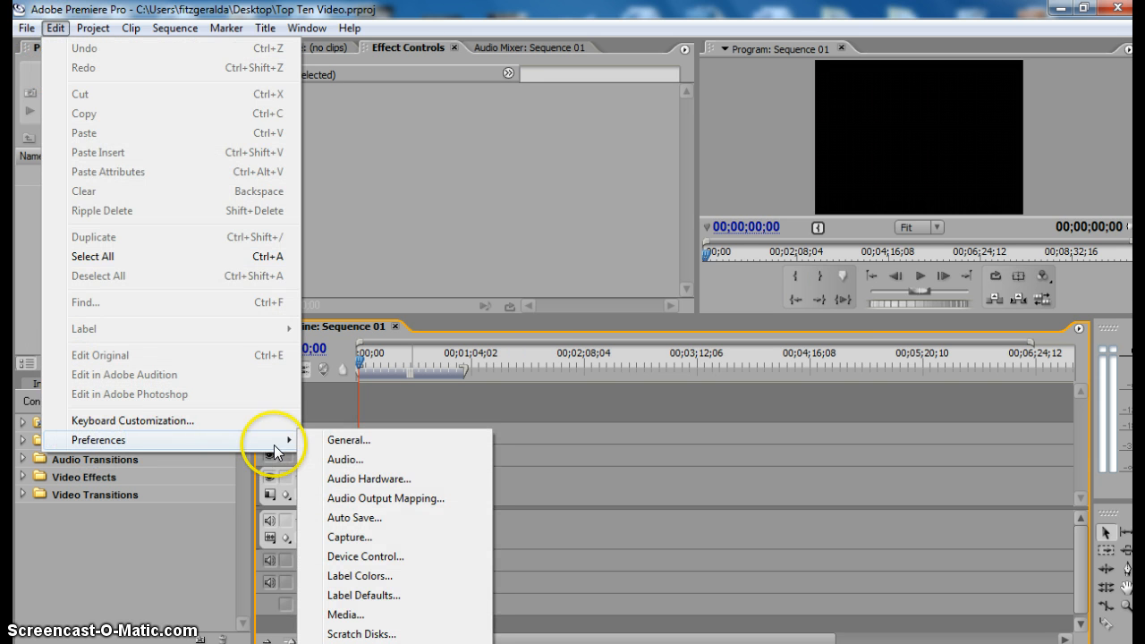
{"action": "left_click", "coordinate": [354, 440]}
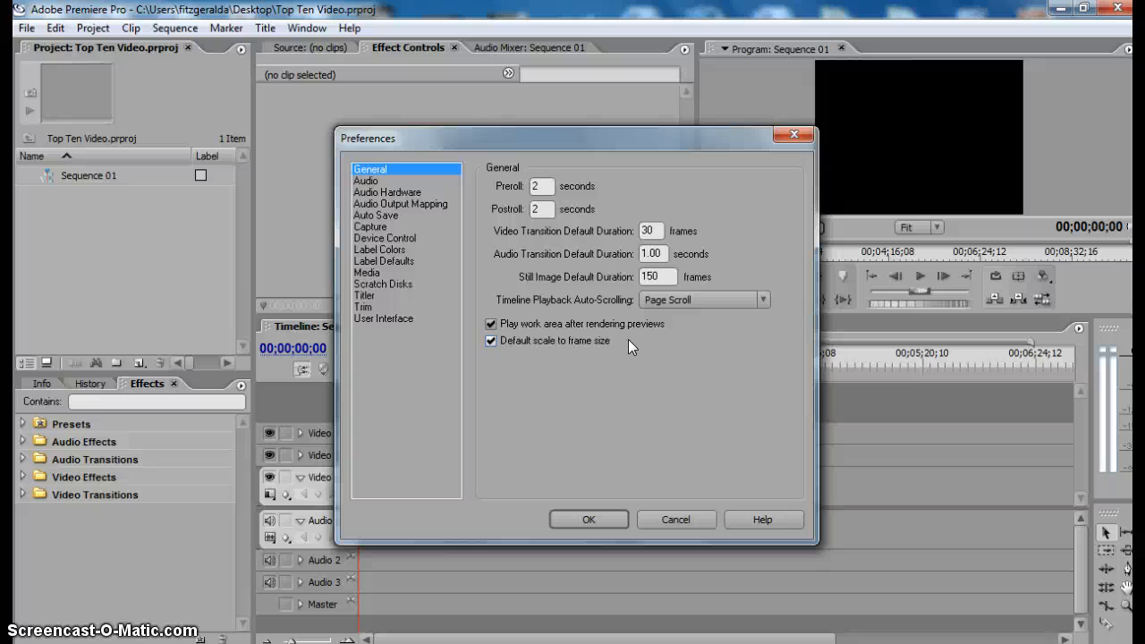
{"action": "left_click", "coordinate": [600, 517]}
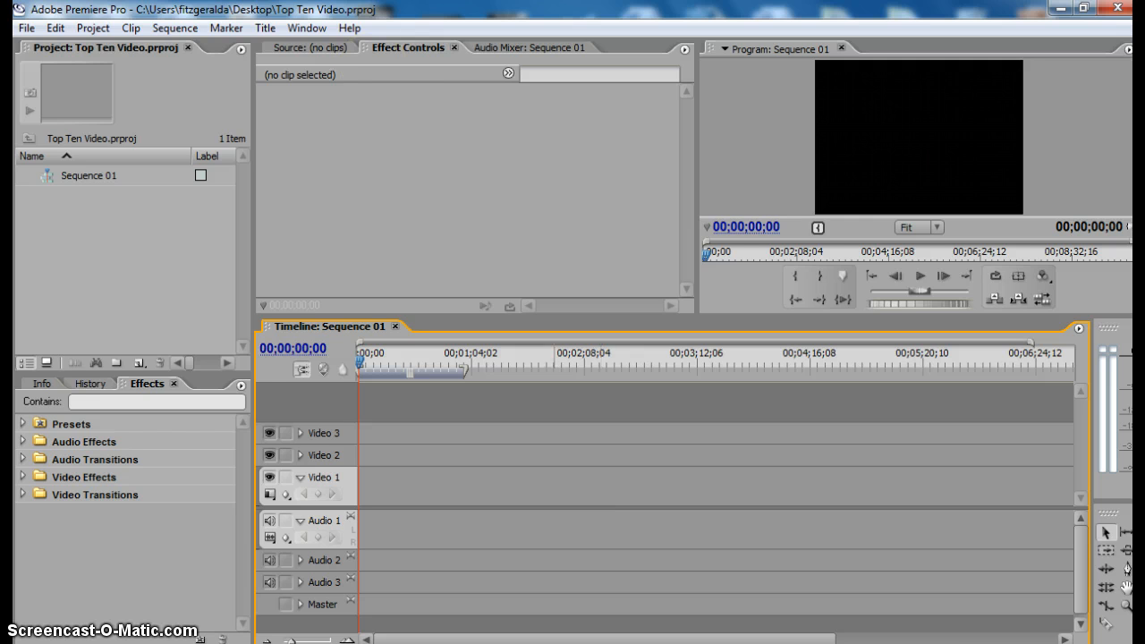
Create a new default still title named "Intro".
{"action": "left_click", "coordinate": [267, 28]}
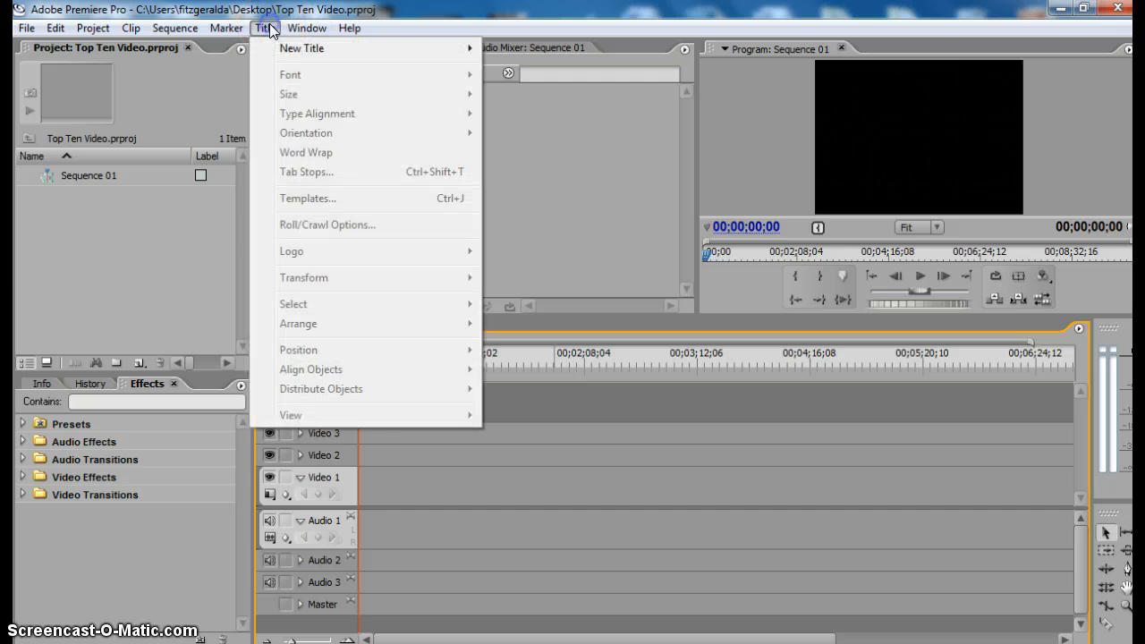
{"action": "mouse_move", "coordinate": [282, 47]}
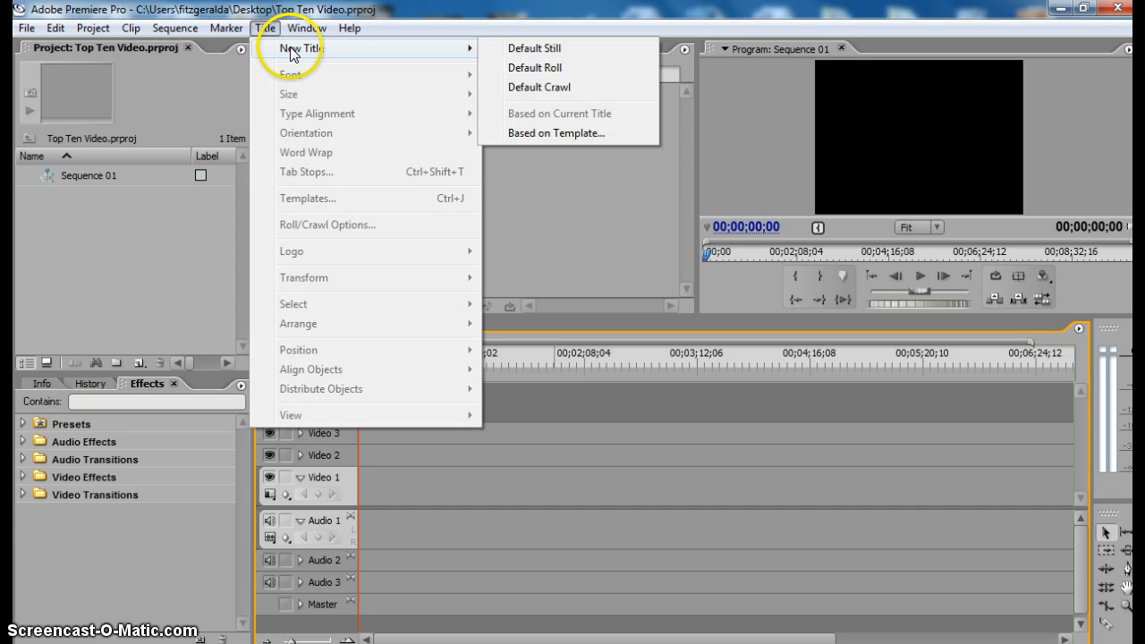
{"action": "left_click", "coordinate": [559, 49]}
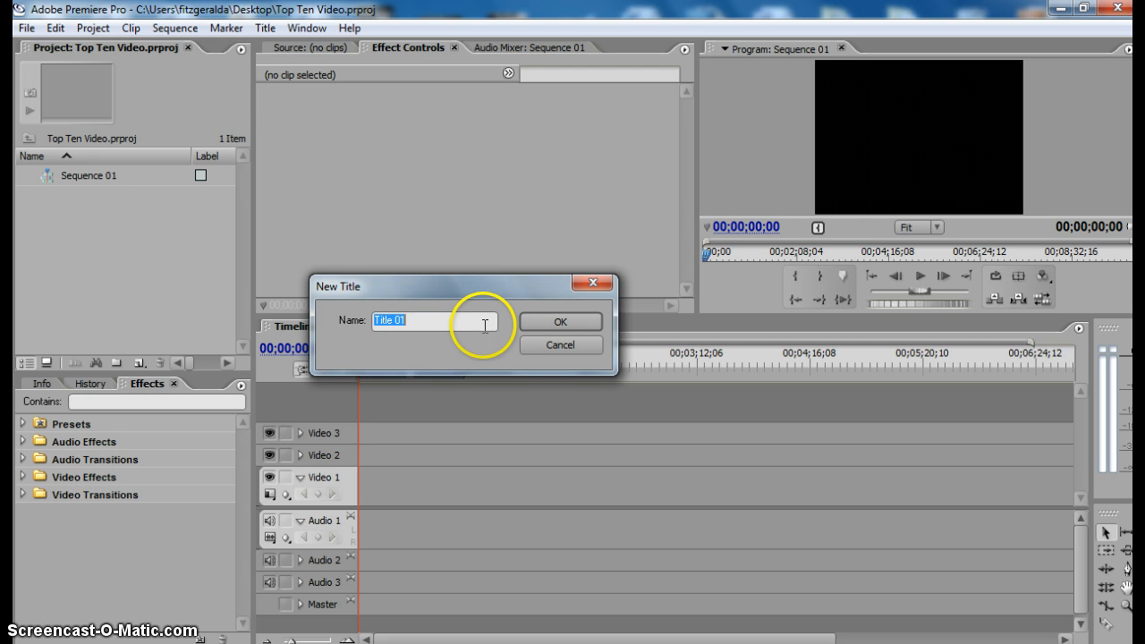
{"action": "type", "text": "Intro"}
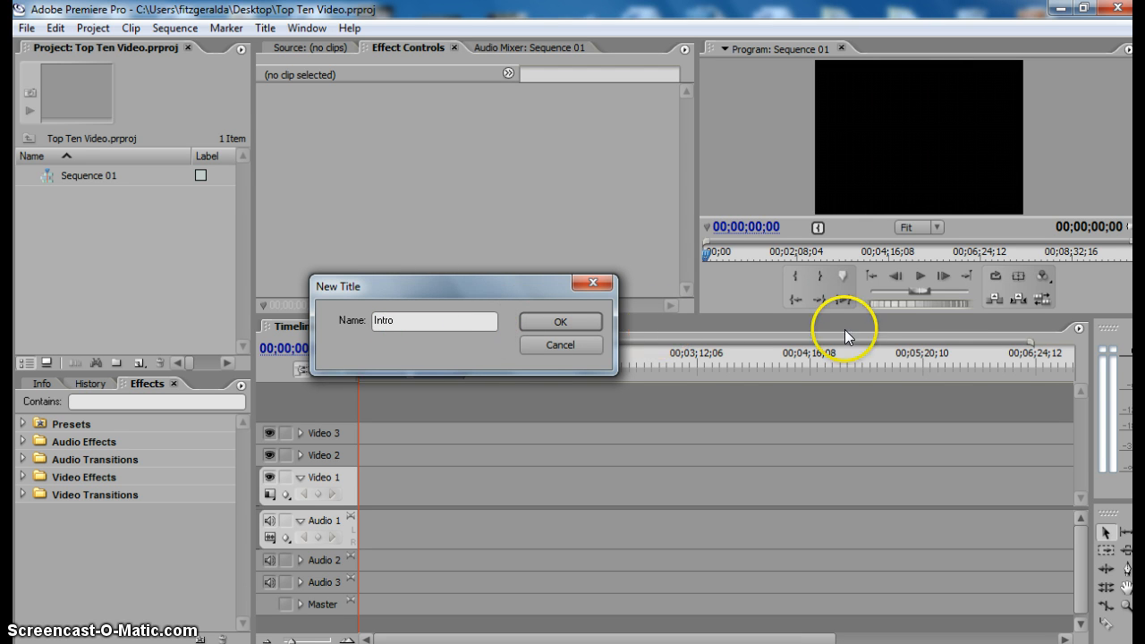
{"action": "left_click", "coordinate": [557, 321]}
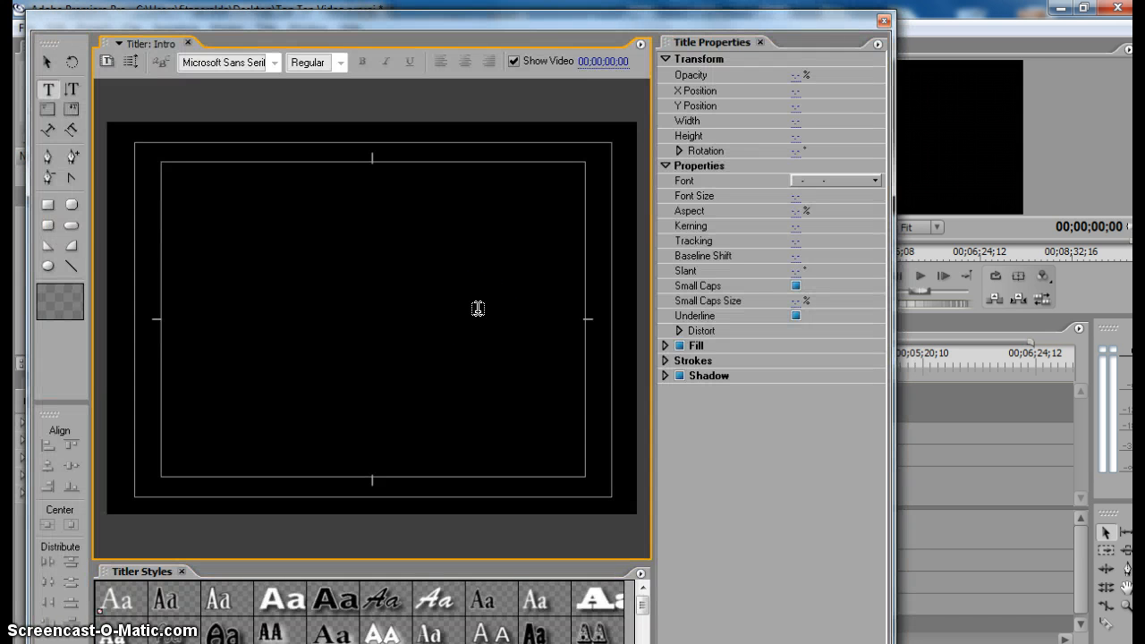
{"action": "left_click", "coordinate": [48, 89]}
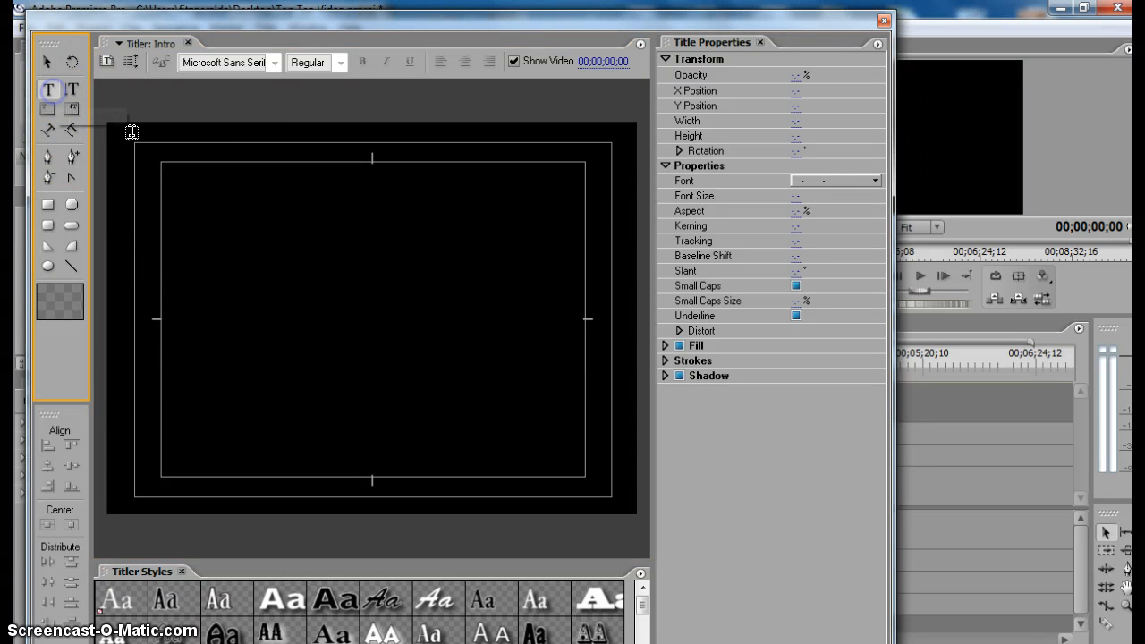
{"action": "left_click", "coordinate": [183, 249]}
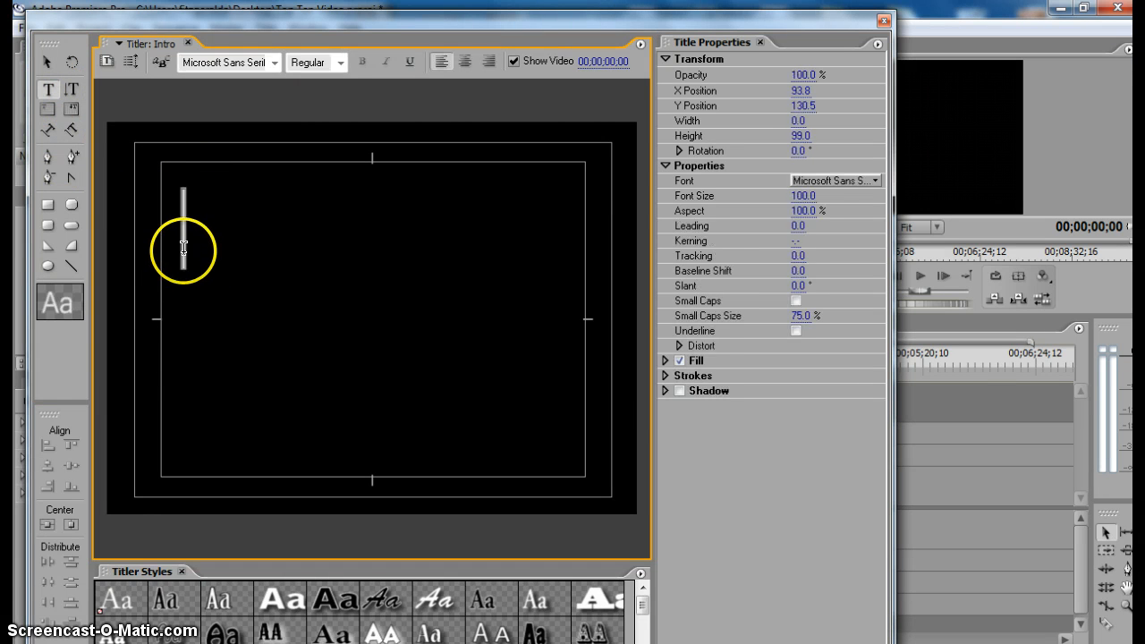
{"action": "type", "text": "Top"}
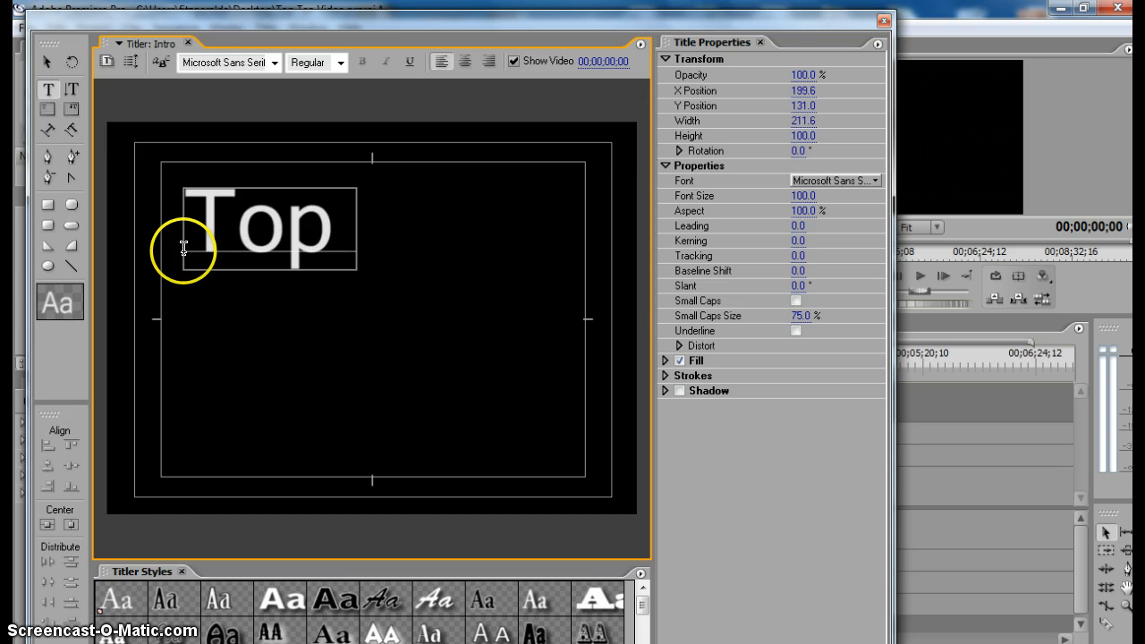
{"action": "type", "text": " Ten"}
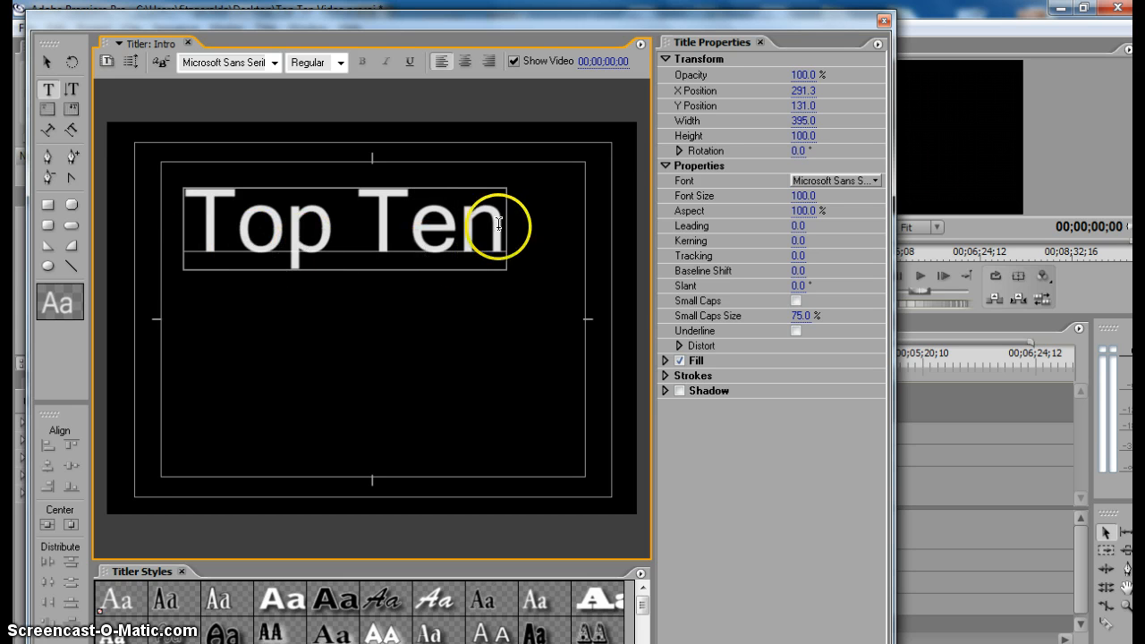
{"action": "left_click_drag", "start_coordinate": [498, 224], "coordinate": [212, 229]}
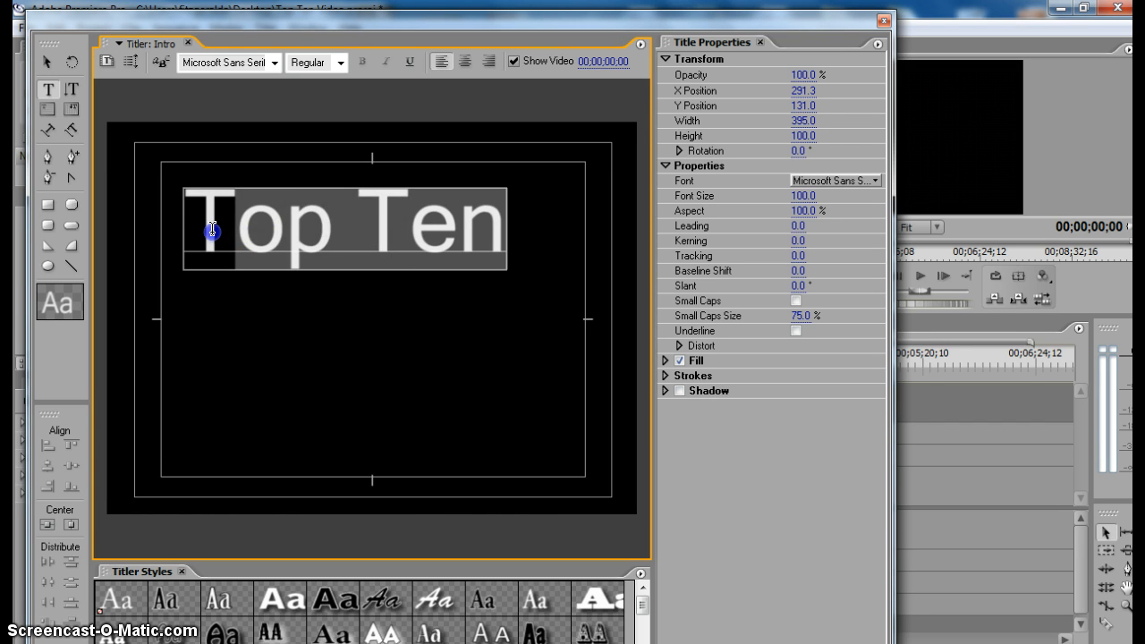
{"action": "key", "text": "BackSpace"}
{"action": "key", "text": "BackSpace"}
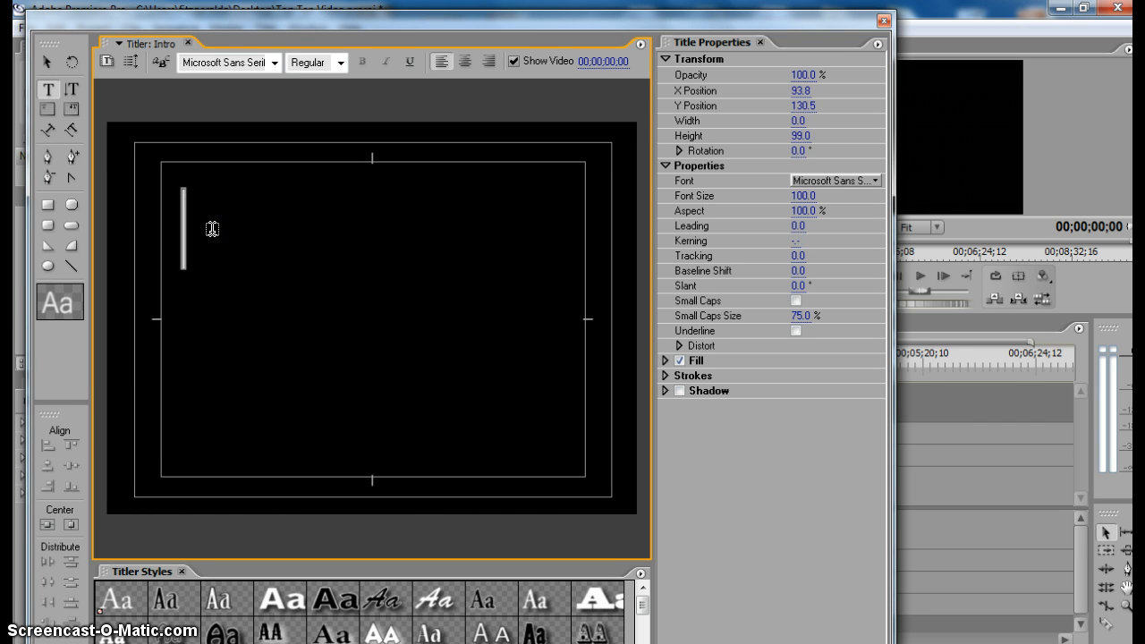
Add the text "Top Ten Video" near the top of the title frame at font size 79.
{"action": "left_click", "coordinate": [799, 199]}
{"action": "mouse_move", "coordinate": [799, 200]}
{"action": "left_mouse_down"}
{"action": "mouse_move", "coordinate": [814, 201]}
{"action": "mouse_move", "coordinate": [769, 202]}
{"action": "mouse_move", "coordinate": [781, 204]}
{"action": "left_mouse_up"}
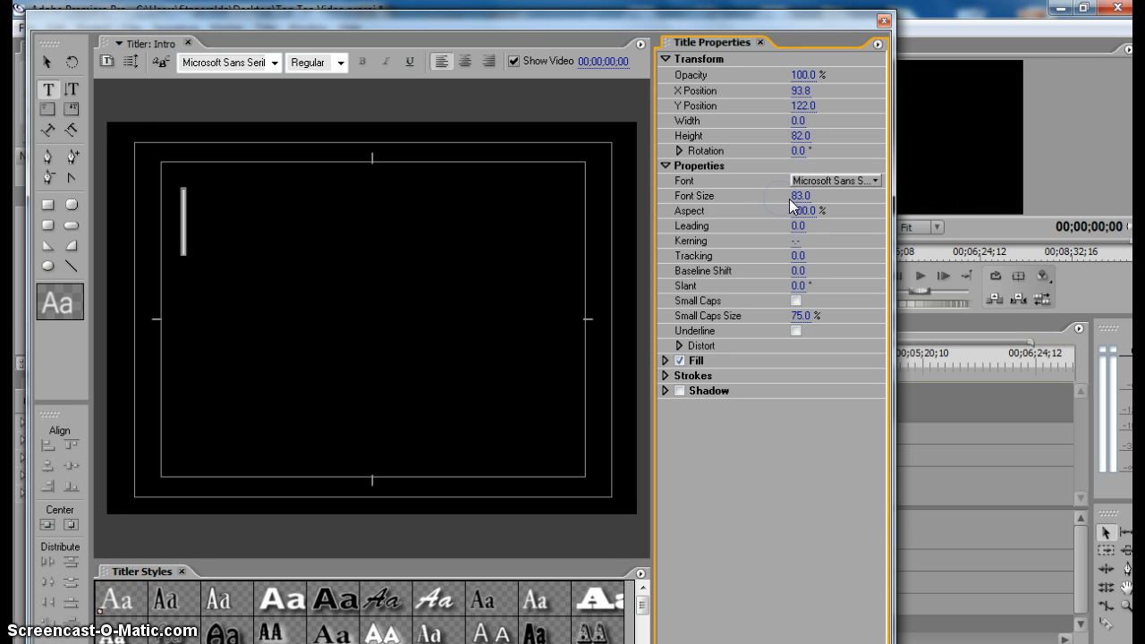
{"action": "left_click_drag", "start_coordinate": [798, 204], "coordinate": [791, 205]}
{"action": "left_click", "coordinate": [212, 216]}
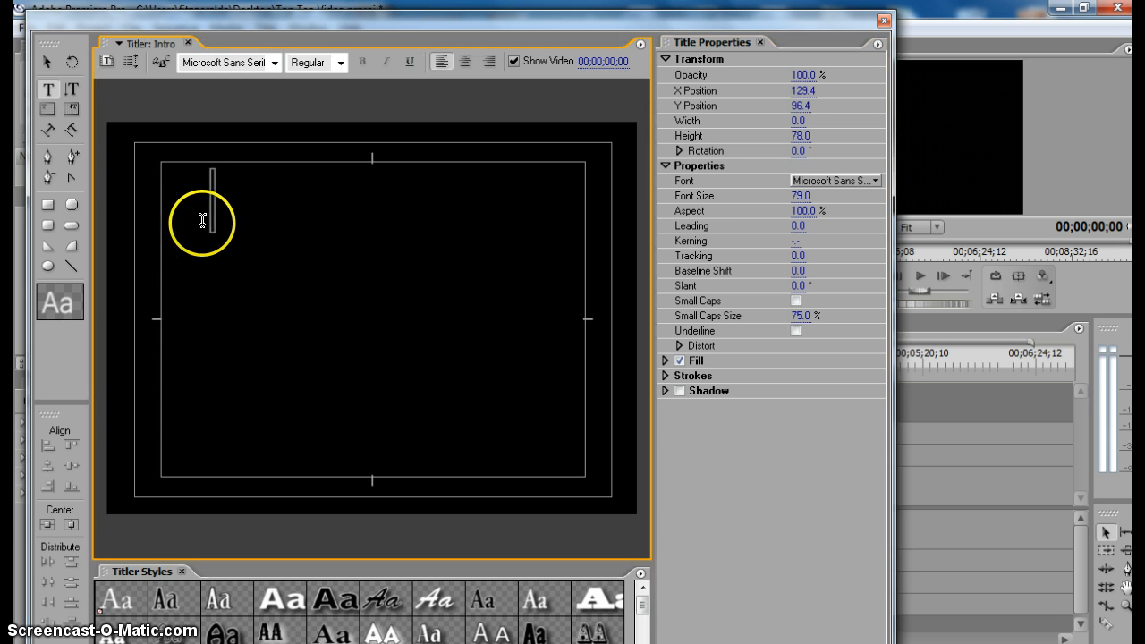
{"action": "left_click", "coordinate": [201, 228]}
{"action": "type", "text": "T"}
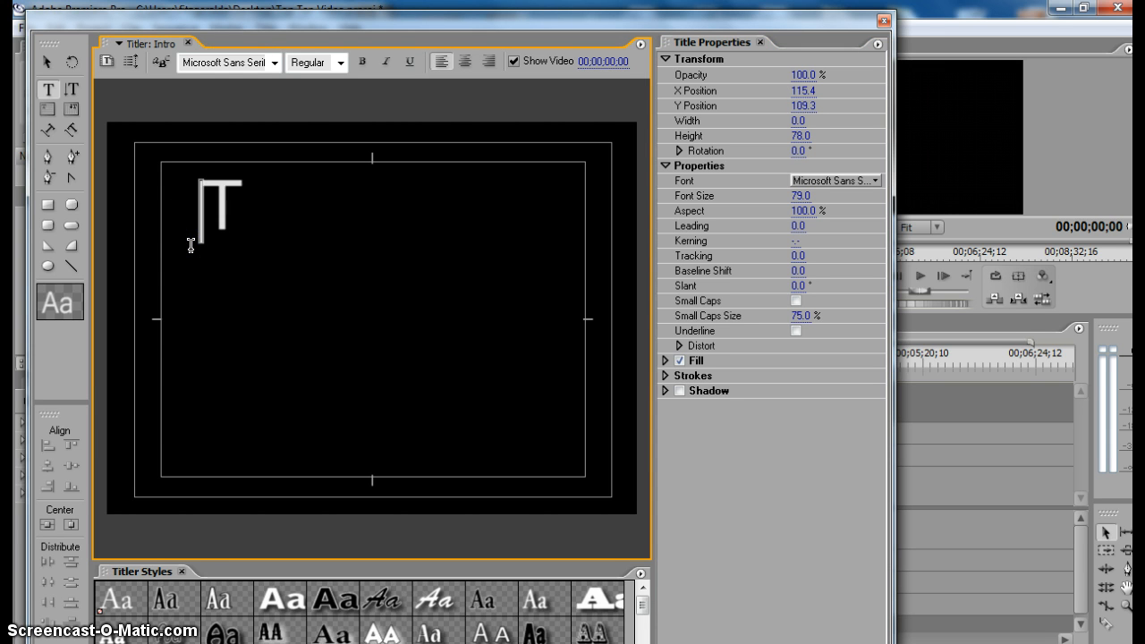
{"action": "type", "text": "op Ten CV"}
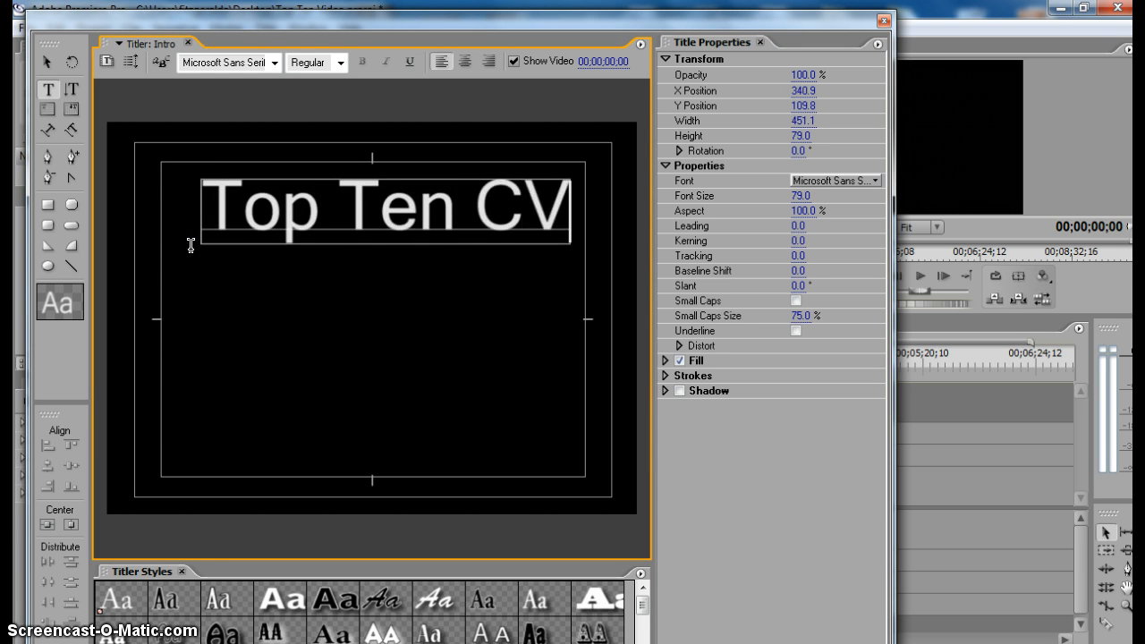
{"action": "key", "text": "BackSpace"}
{"action": "key", "text": "BackSpace"}
{"action": "type", "text": "Video"}
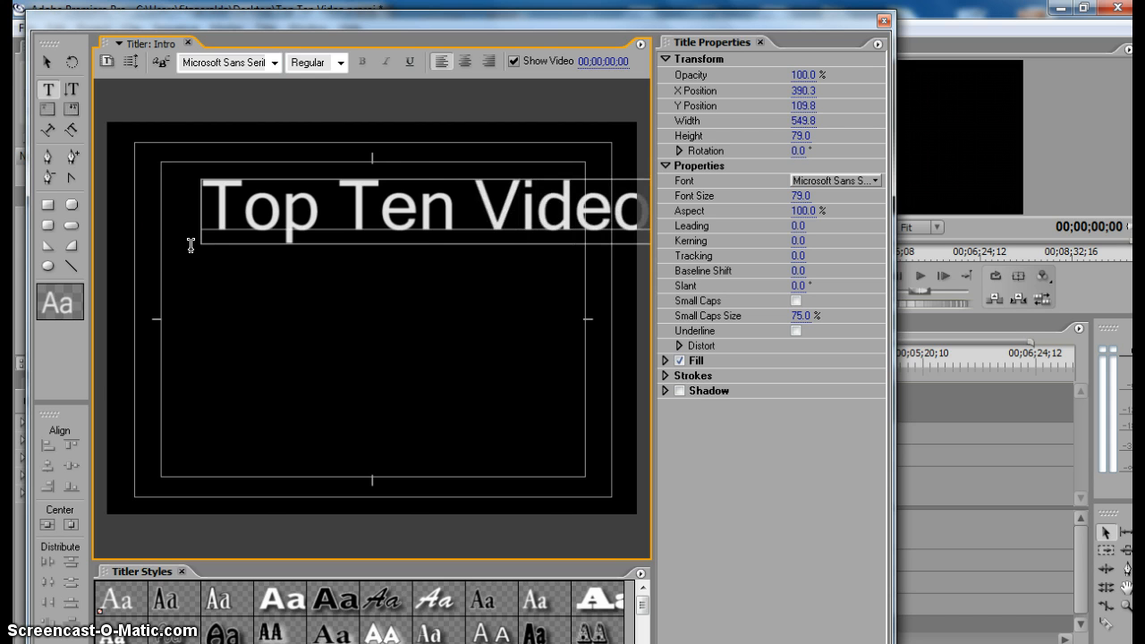
Resize the "Top Ten Video" text to about 468 wide and 110 high, and position it centrally within the upper title-safe area.
{"action": "left_click", "coordinate": [47, 62]}
{"action": "left_click_drag", "start_coordinate": [426, 220], "coordinate": [378, 223]}
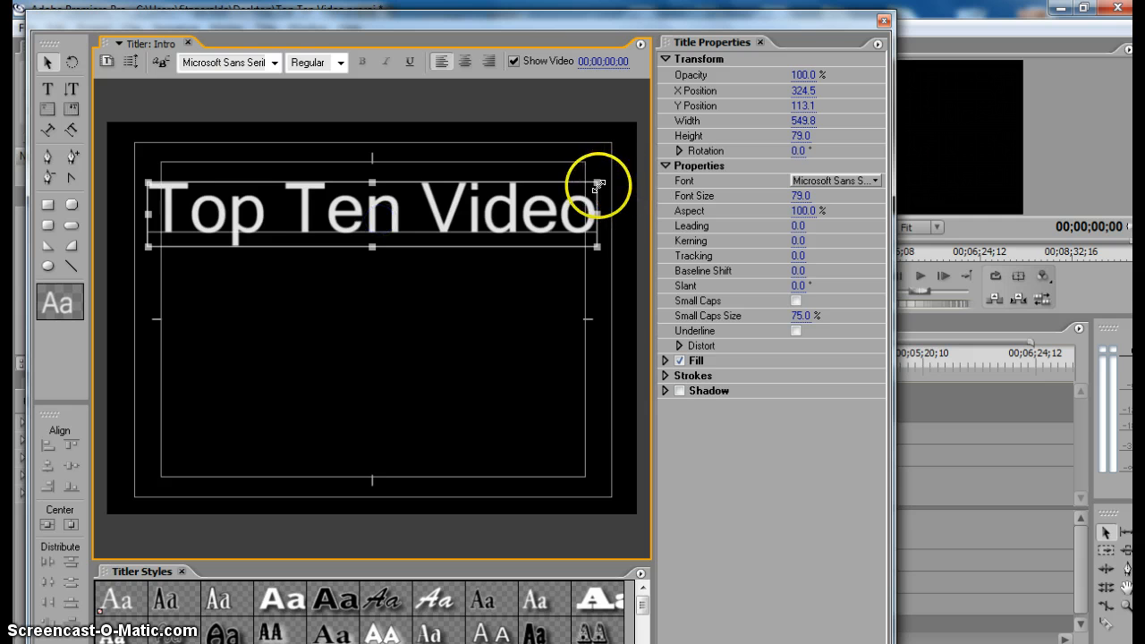
{"action": "left_click_drag", "start_coordinate": [599, 185], "coordinate": [533, 160]}
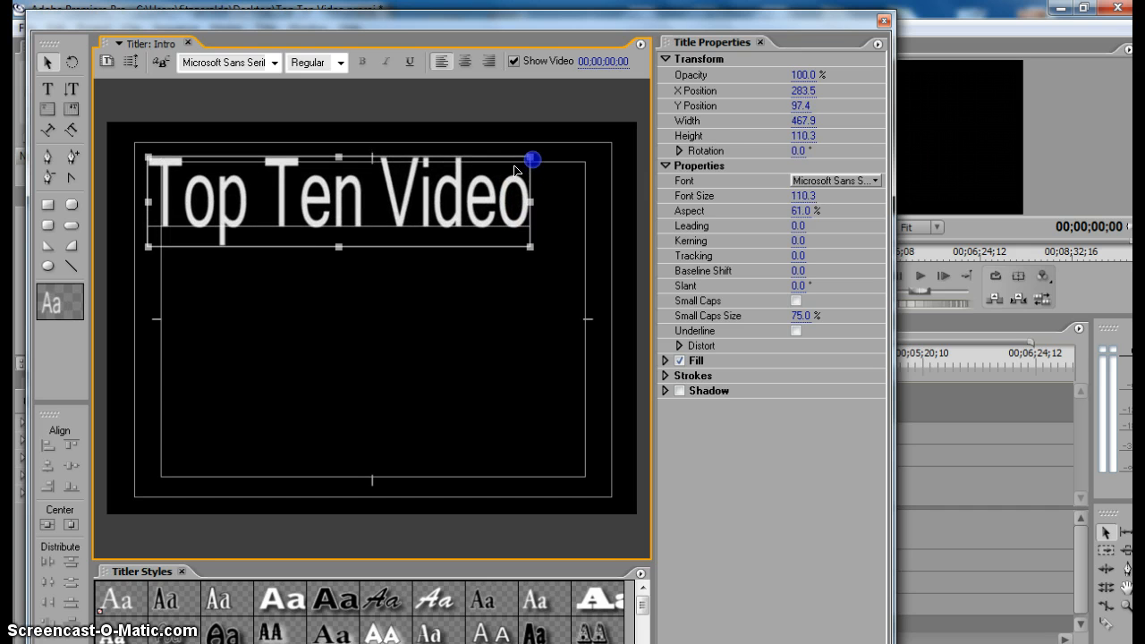
{"action": "left_click_drag", "start_coordinate": [365, 204], "coordinate": [401, 233]}
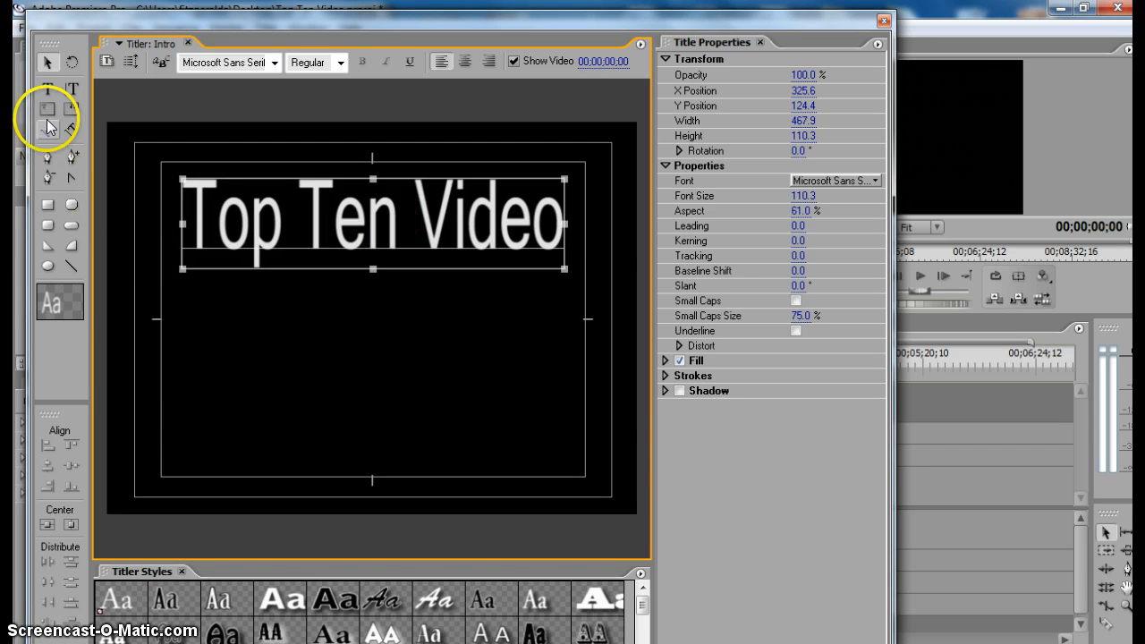
{"action": "double_click", "coordinate": [413, 237]}
{"action": "left_click", "coordinate": [550, 226]}
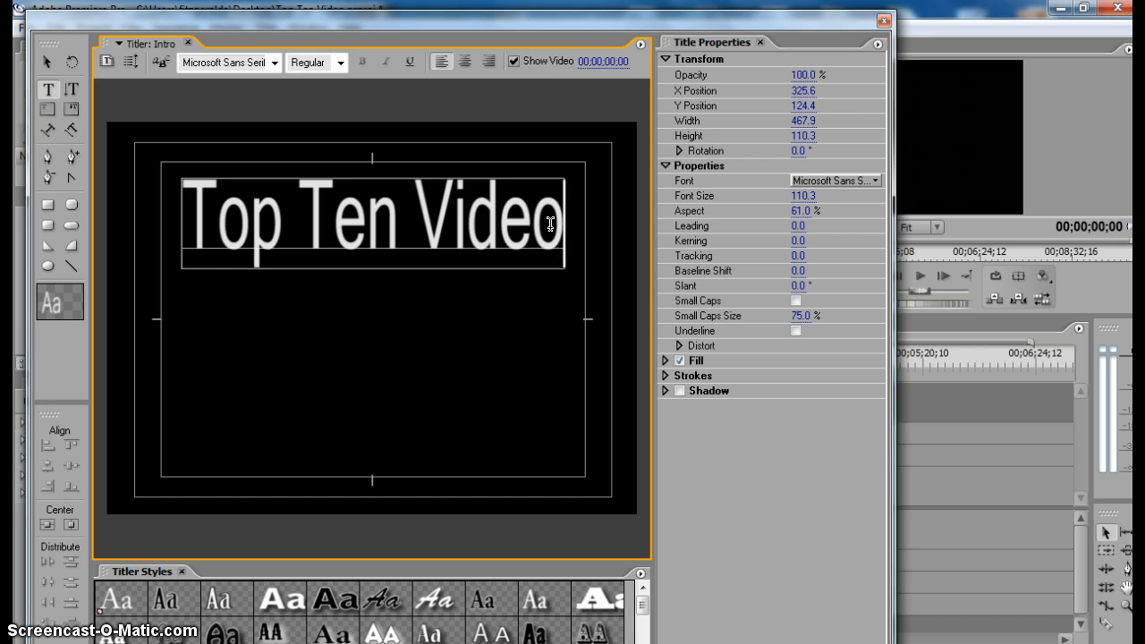
{"action": "left_click", "coordinate": [277, 164]}
{"action": "left_click", "coordinate": [353, 289]}
Add a separate byline beneath "Top Ten Video", starting with "By :" and followed by the author's abbreviated name.
{"action": "left_click", "coordinate": [49, 88]}
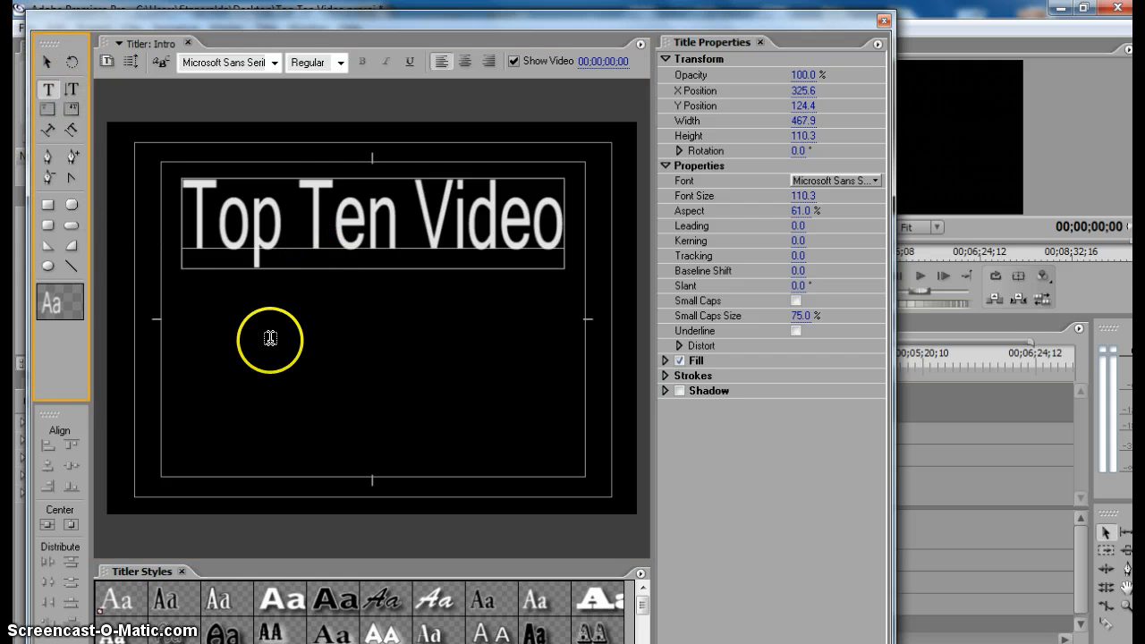
{"action": "left_click", "coordinate": [302, 340]}
{"action": "type", "text": "By"}
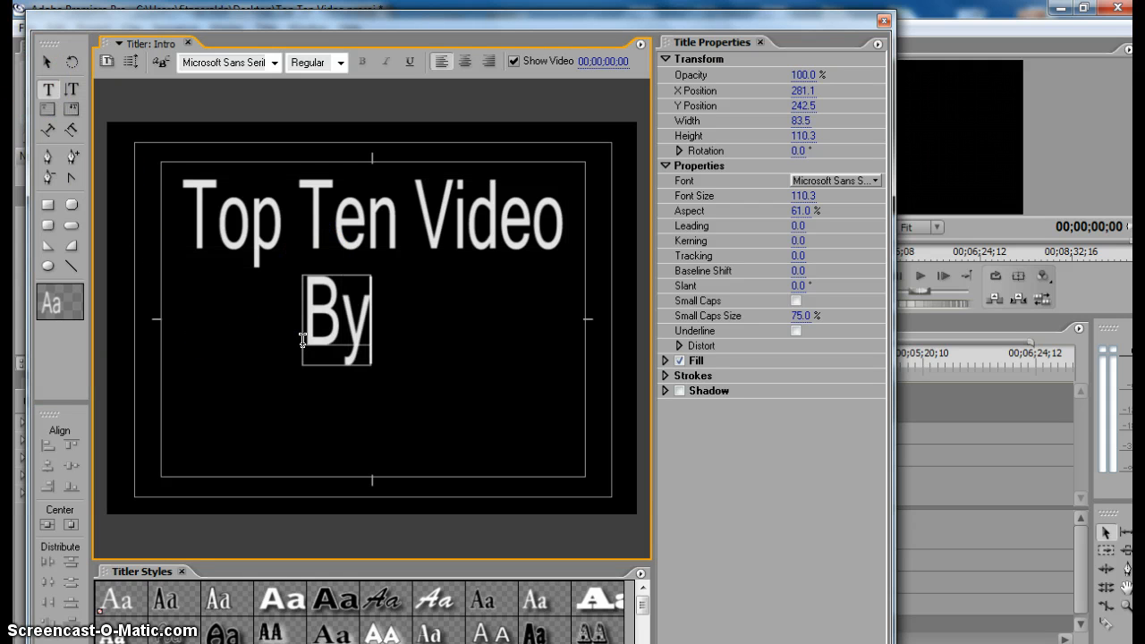
{"action": "type", "text": " : Mrs"}
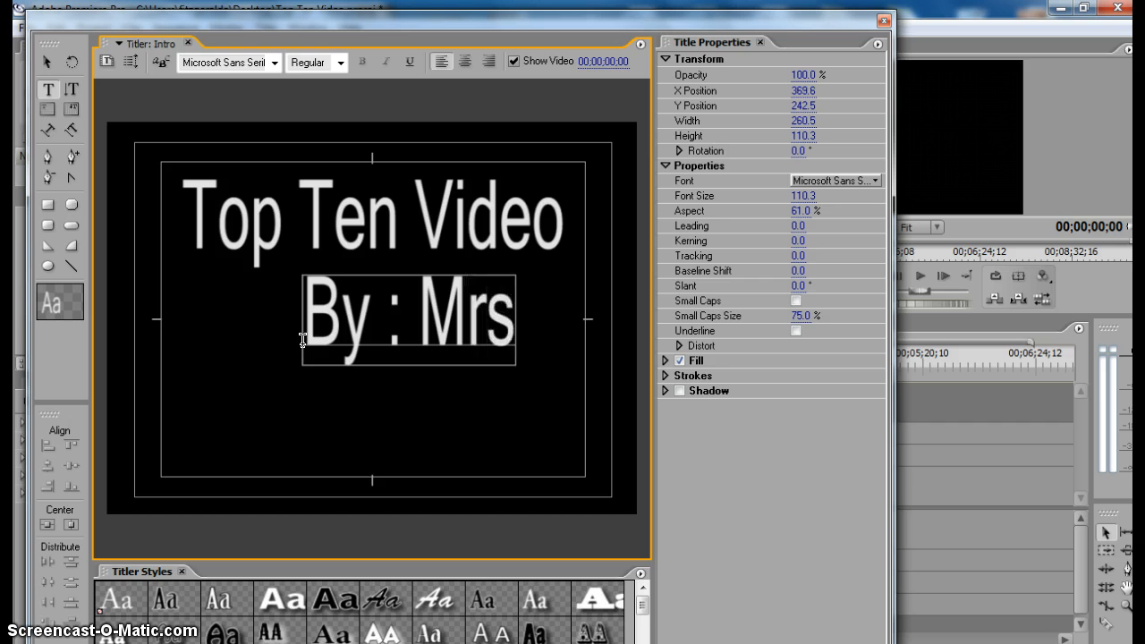
{"action": "type", "text": ". F"}
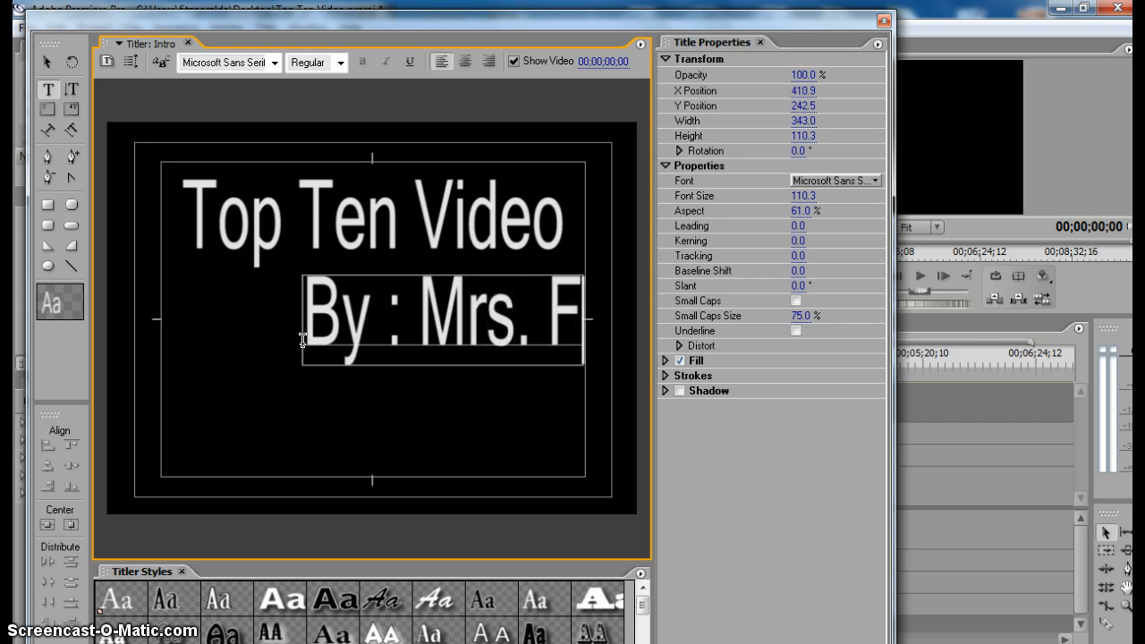
{"action": "left_click", "coordinate": [46, 61]}
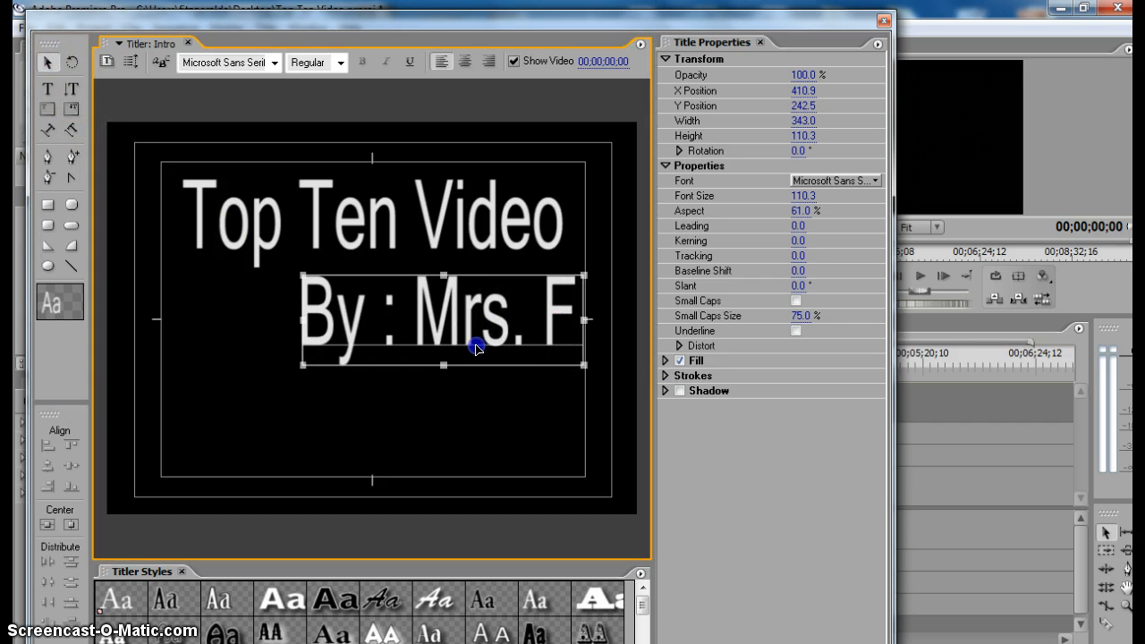
Center the byline beneath the "Top Ten Video" heading at about X 324, Y 289, and close the title.
{"action": "left_click_drag", "start_coordinate": [528, 339], "coordinate": [459, 374]}
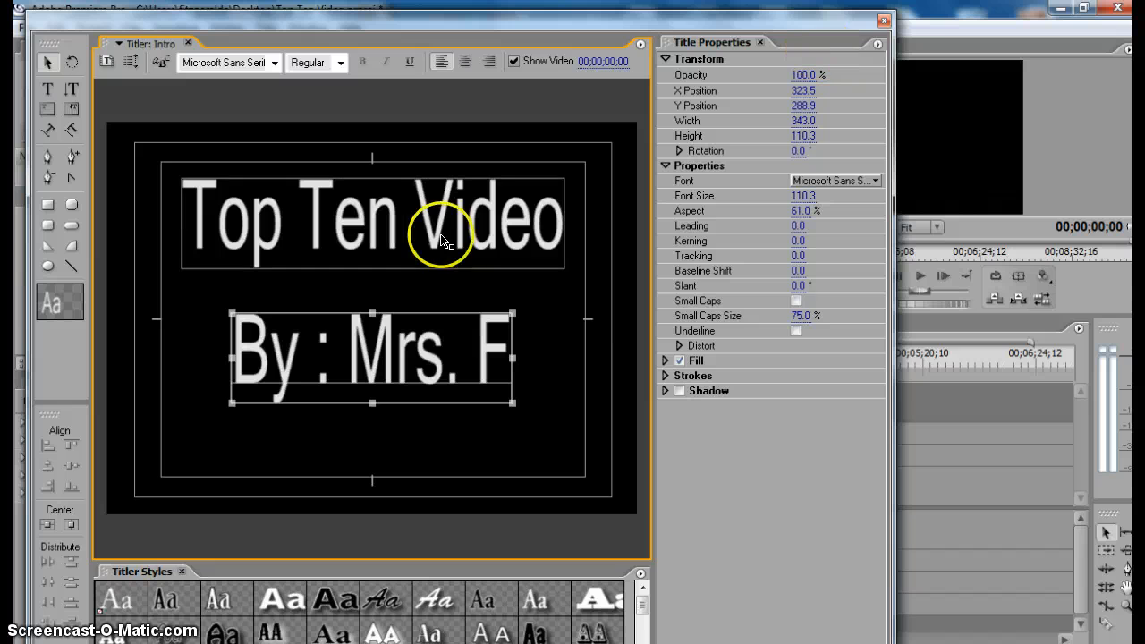
{"action": "left_click", "coordinate": [883, 21]}
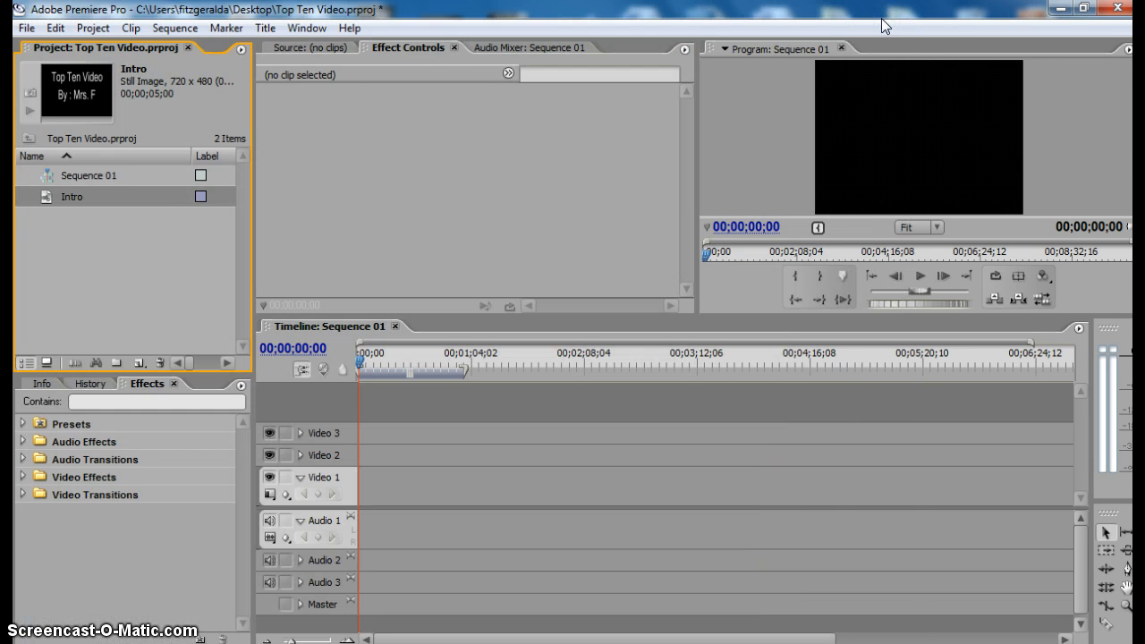
Place the Intro title at the start of the Video 1 track in Sequence 01.
{"action": "left_click", "coordinate": [65, 195]}
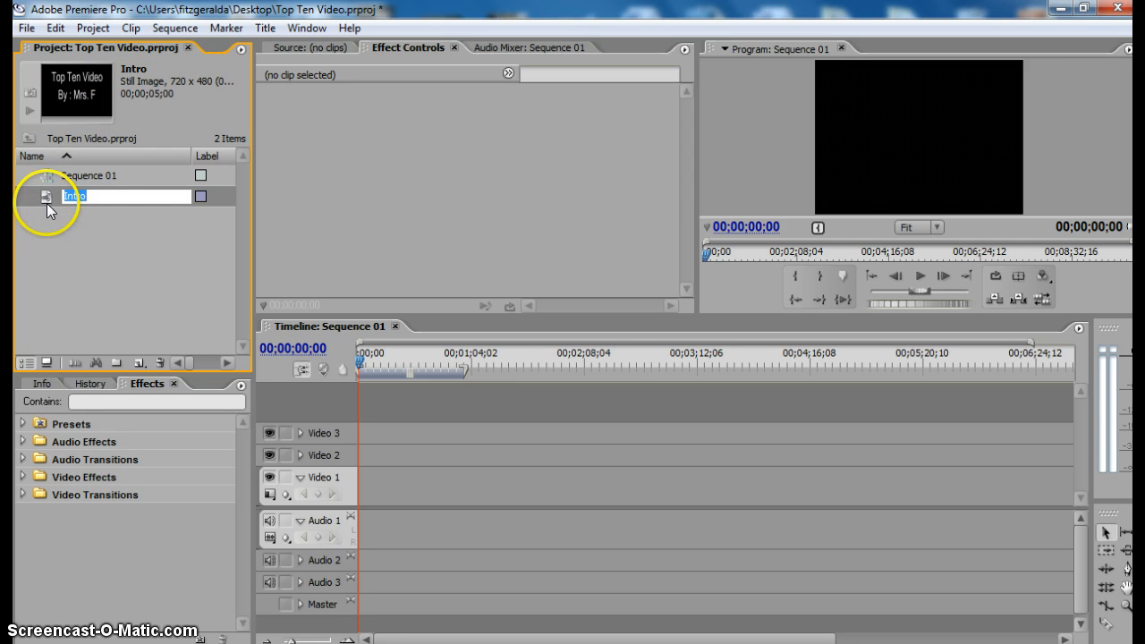
{"action": "left_click", "coordinate": [39, 235]}
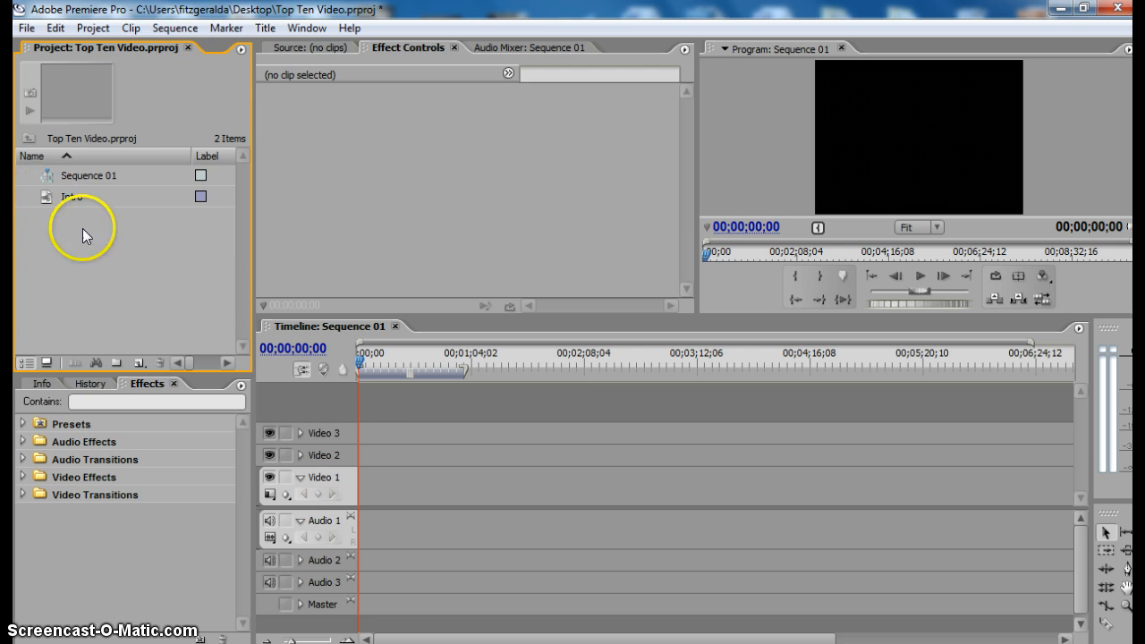
{"action": "left_click_drag", "start_coordinate": [40, 197], "coordinate": [353, 487]}
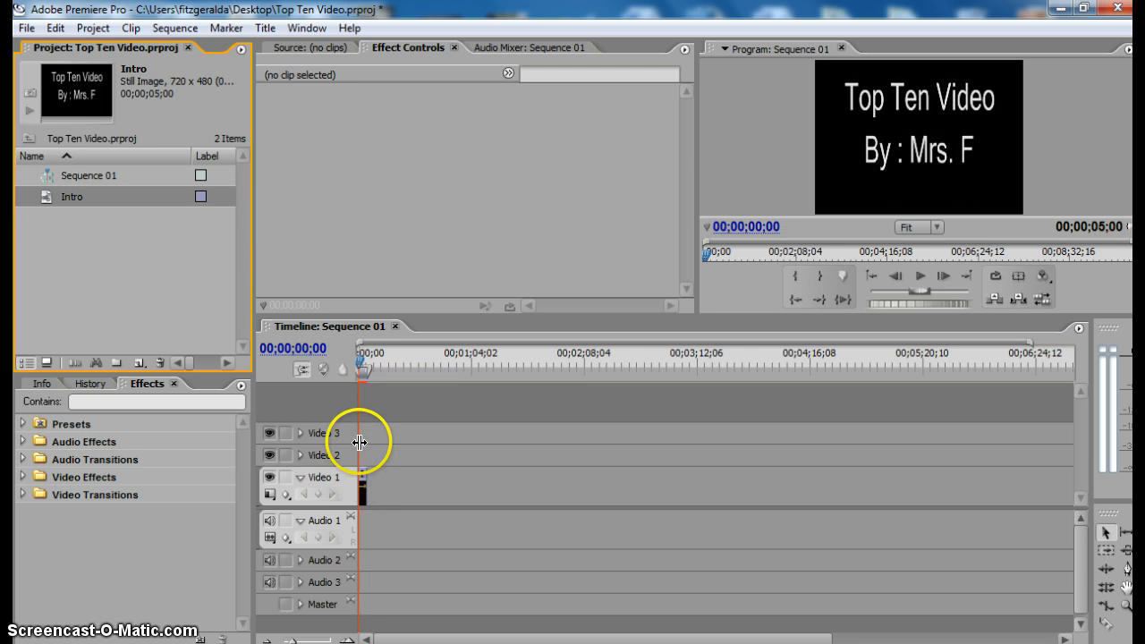
Play the Intro clip, scrub through it on the timeline, and return the playhead to 00;00;00;00.
{"action": "left_click", "coordinate": [924, 275]}
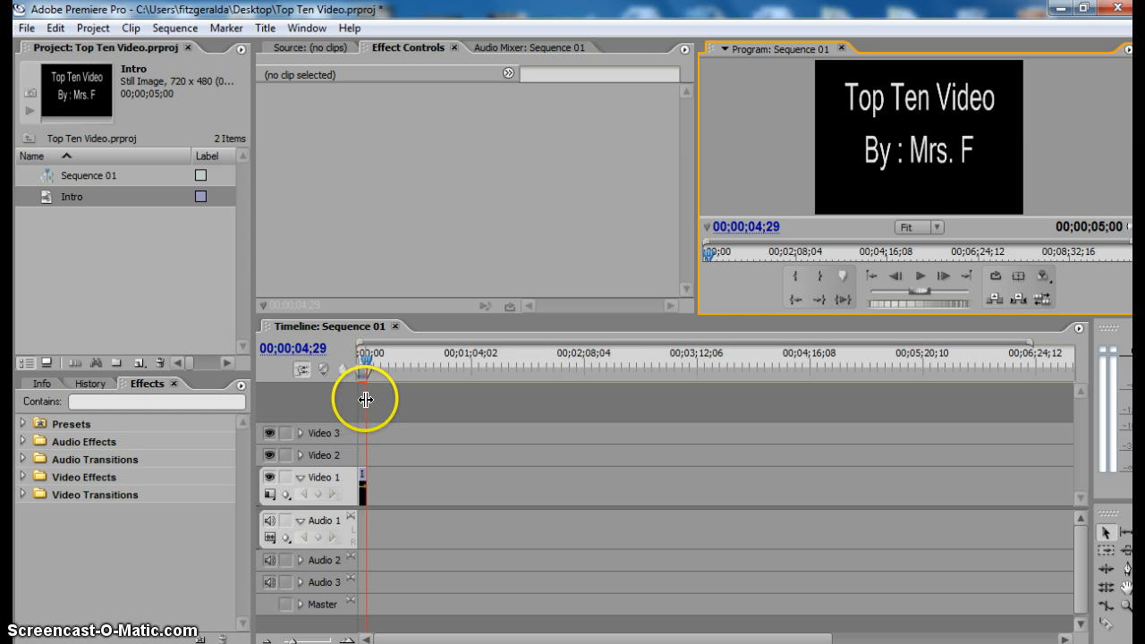
{"action": "left_click", "coordinate": [367, 362]}
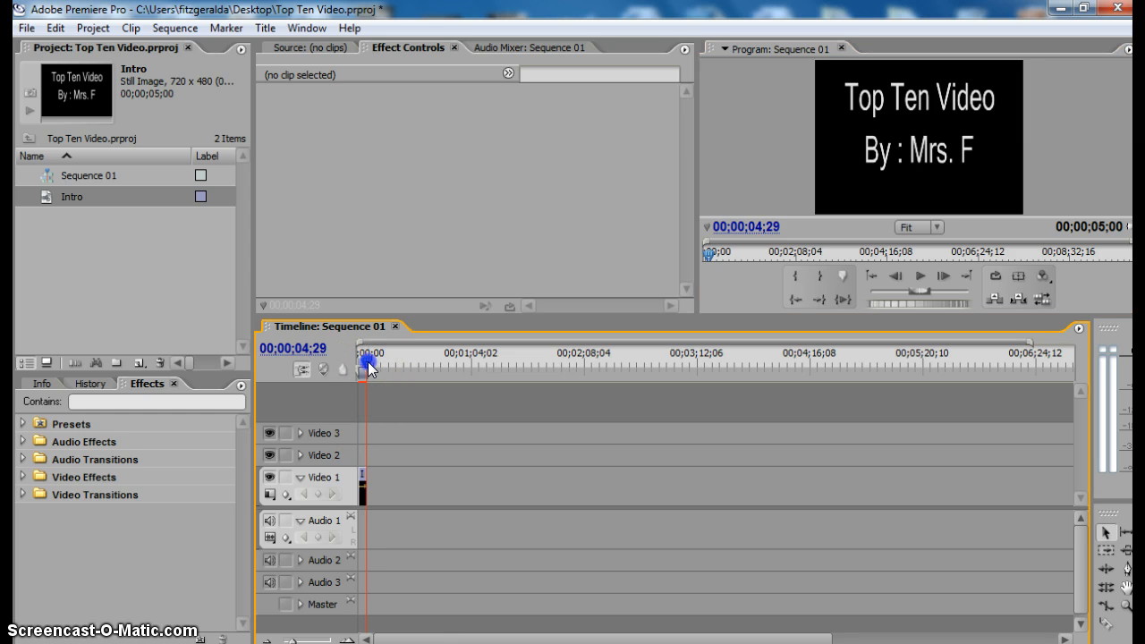
{"action": "left_click_drag", "start_coordinate": [363, 365], "coordinate": [365, 358]}
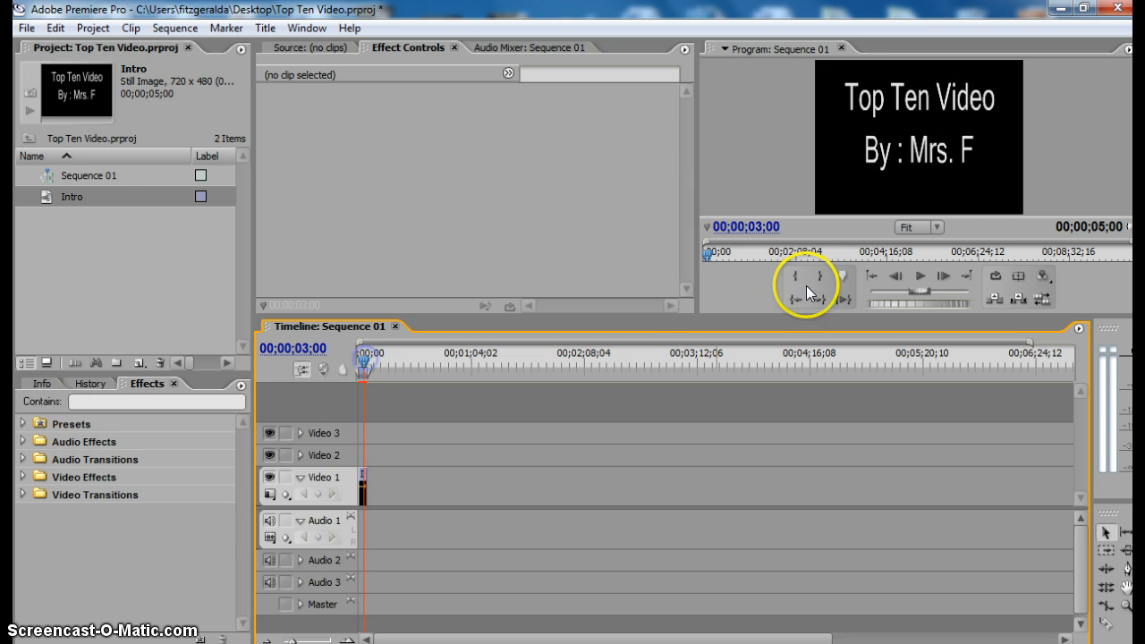
{"action": "left_click", "coordinate": [360, 359]}
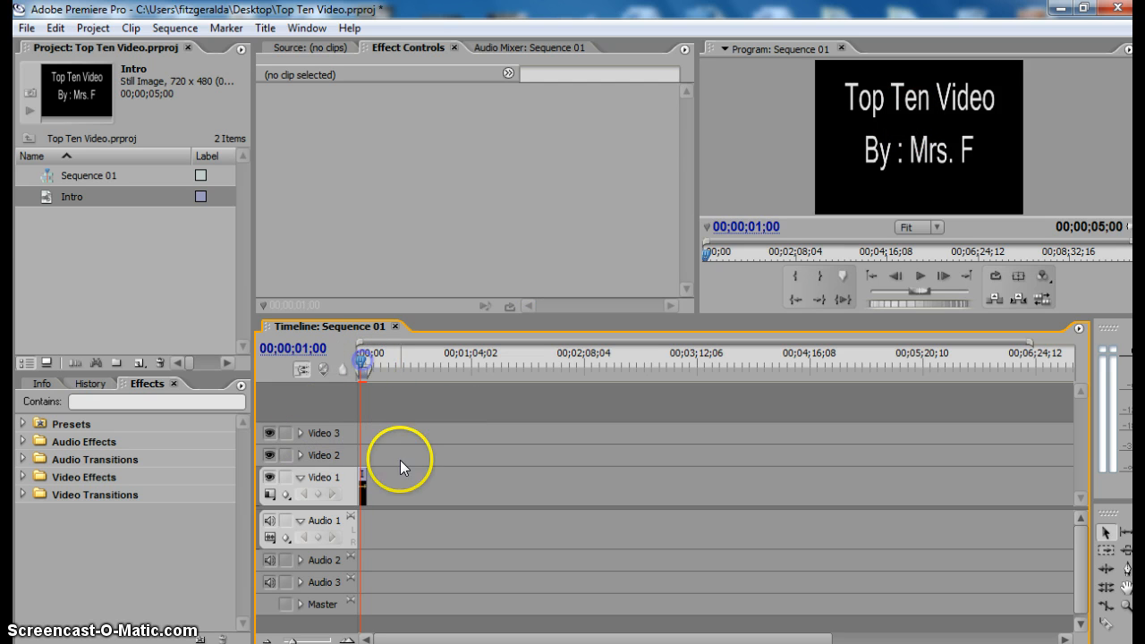
{"action": "mouse_move", "coordinate": [352, 381]}
{"action": "left_mouse_down"}
{"action": "mouse_move", "coordinate": [370, 360]}
{"action": "mouse_move", "coordinate": [359, 360]}
{"action": "mouse_move", "coordinate": [598, 368]}
{"action": "mouse_move", "coordinate": [362, 397]}
{"action": "left_mouse_up"}
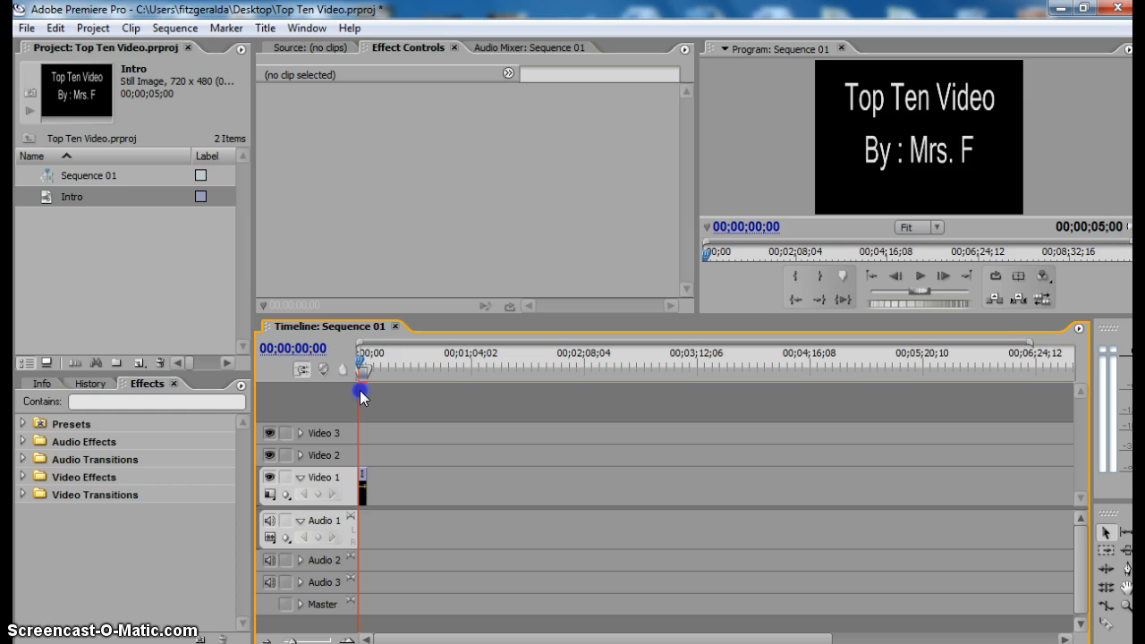
Import all the images from the "Olympains Top TEn" folder on the desktop into the project.
{"action": "left_click", "coordinate": [26, 29]}
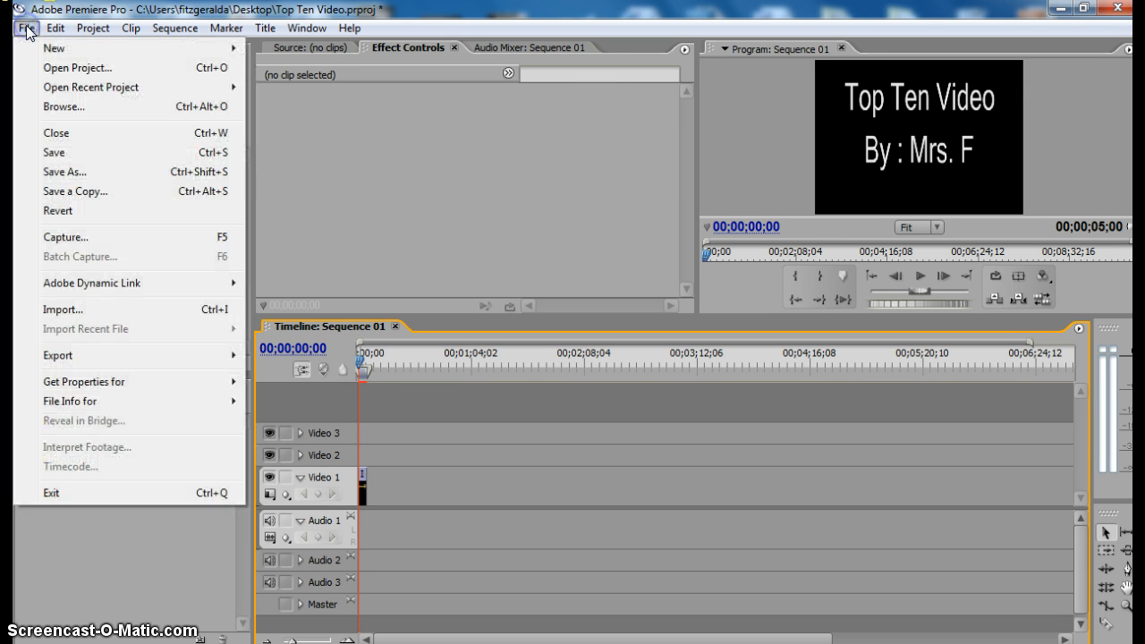
{"action": "left_click", "coordinate": [108, 310]}
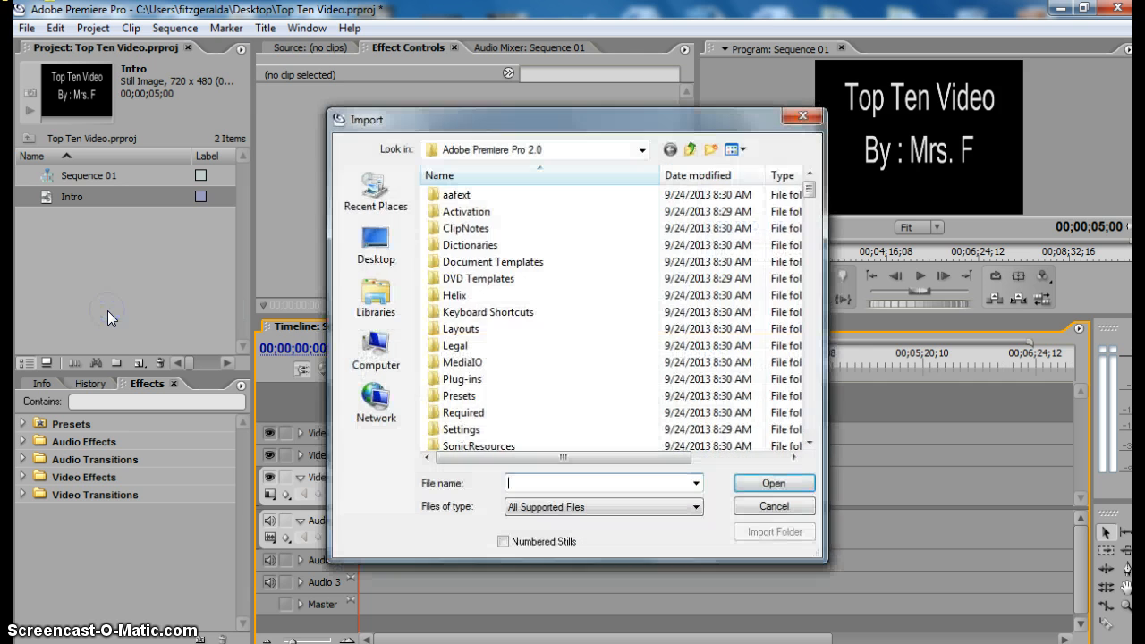
{"action": "left_click", "coordinate": [372, 244]}
{"action": "left_click_drag", "start_coordinate": [812, 185], "coordinate": [787, 394]}
{"action": "double_click", "coordinate": [527, 290]}
{"action": "left_click", "coordinate": [468, 224]}
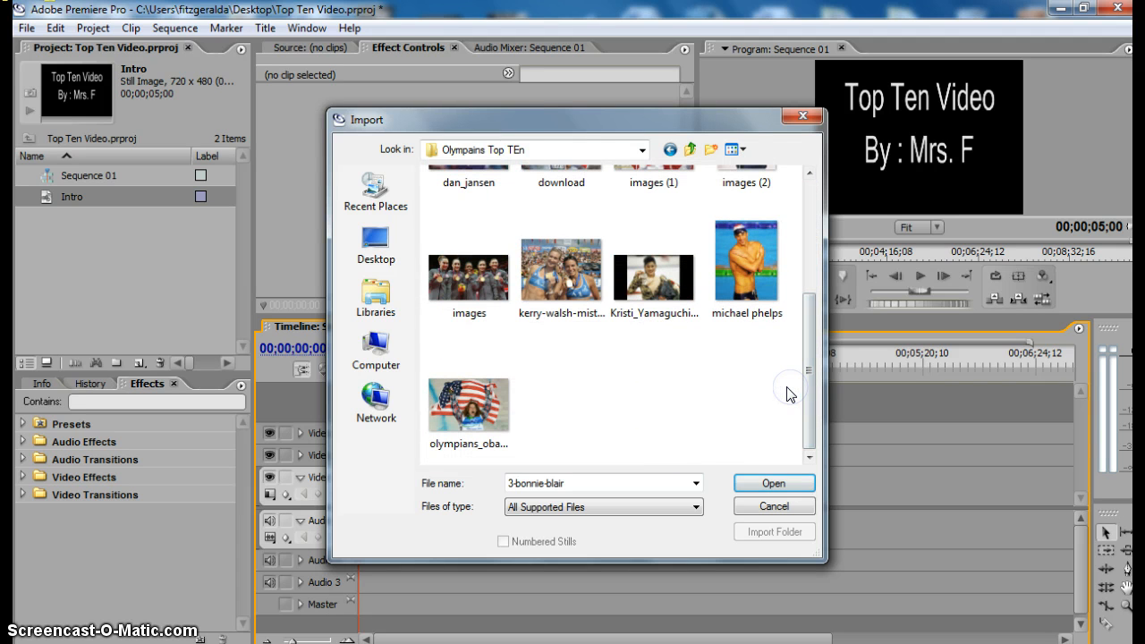
{"action": "left_click", "coordinate": [467, 409]}
{"action": "key", "text": "ctrl+a"}
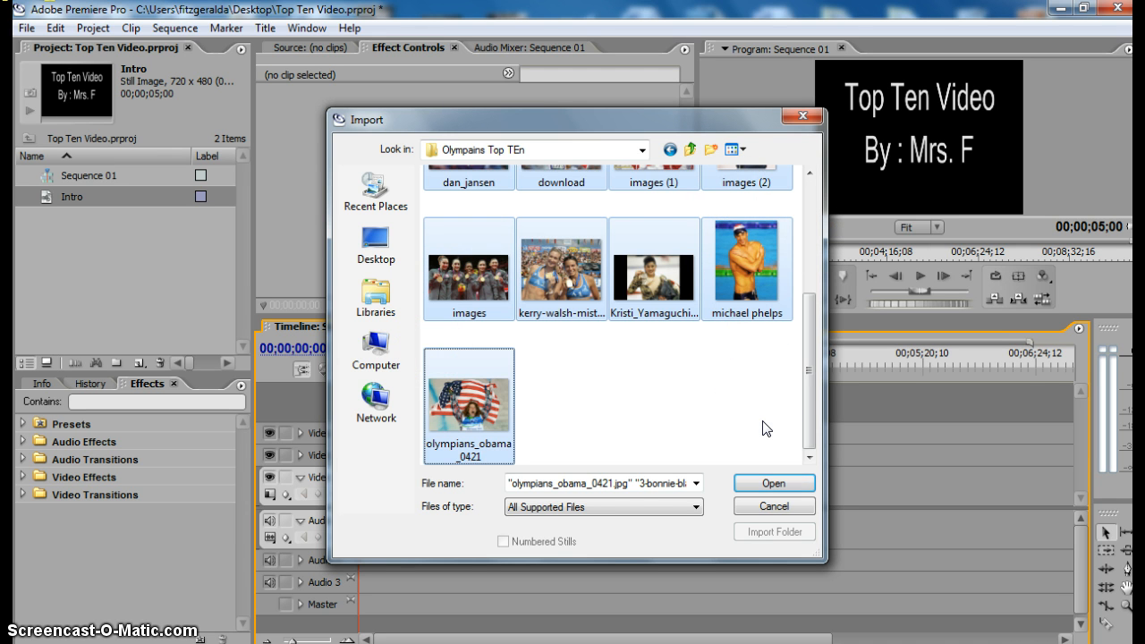
{"action": "left_click", "coordinate": [766, 484]}
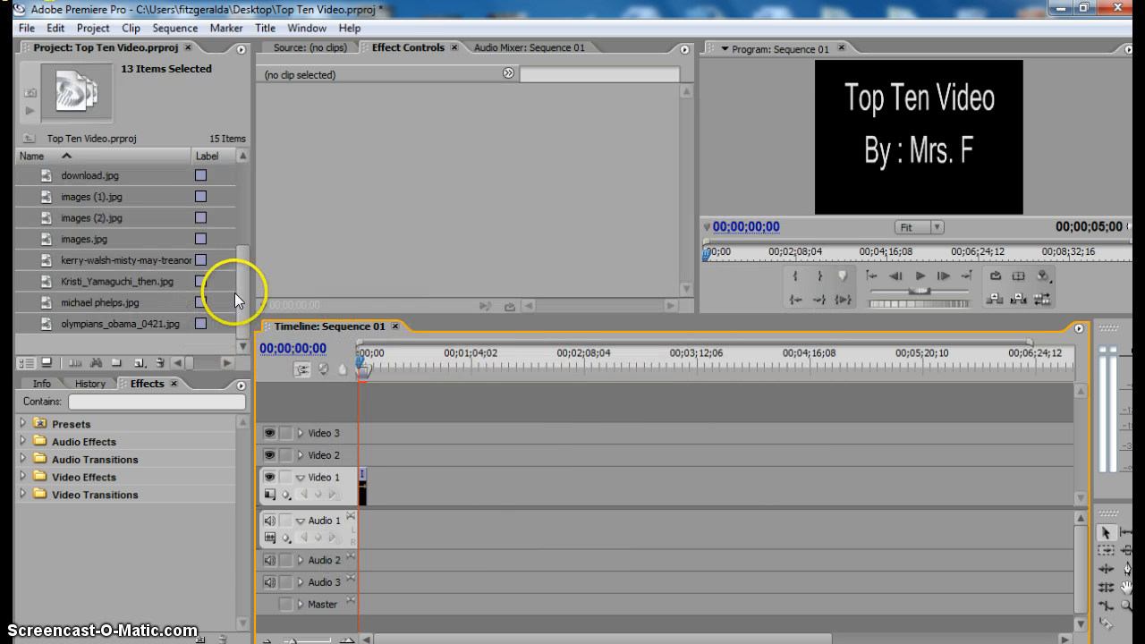
Preview the imported images one by one, from 3-bonnie-blair.jpg to images (1).jpg, to choose the first picture.
{"action": "left_click", "coordinate": [242, 156]}
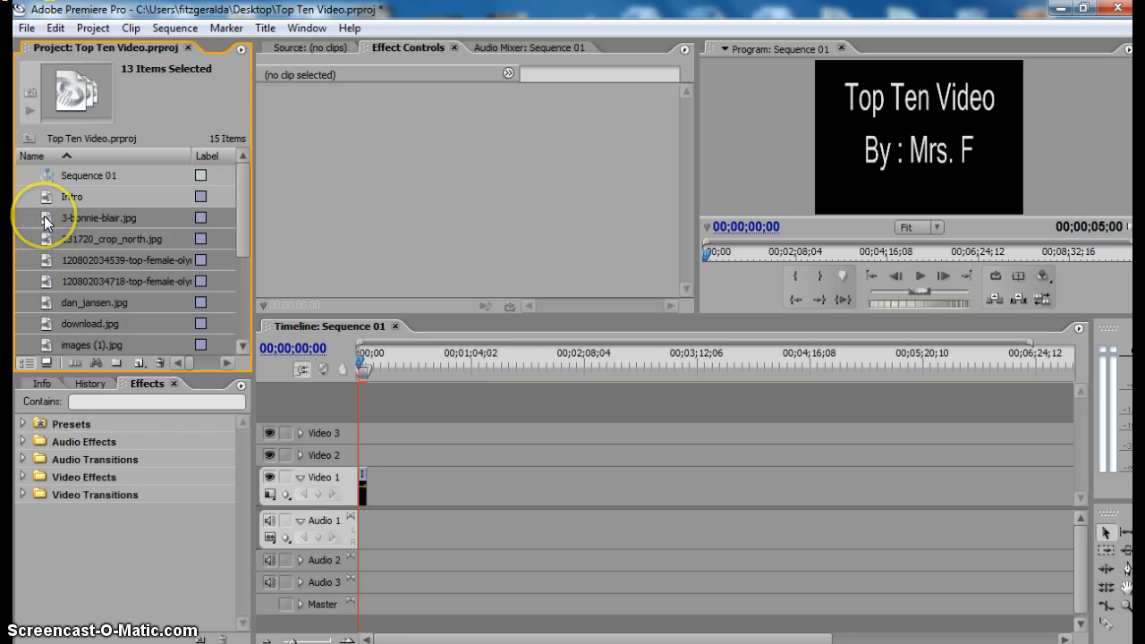
{"action": "left_click", "coordinate": [93, 227]}
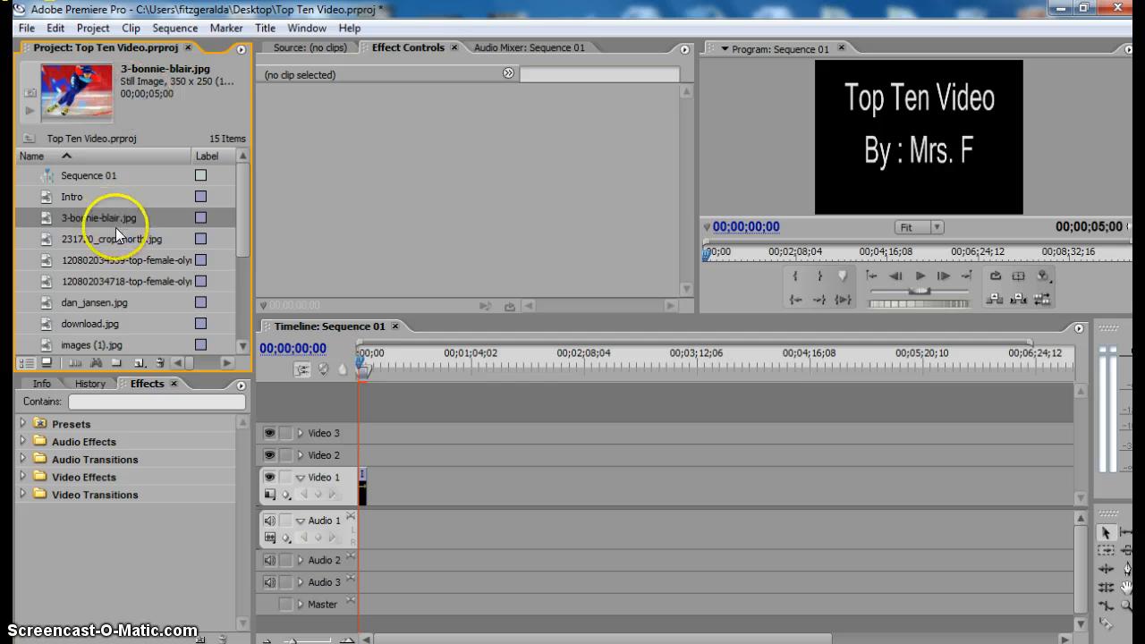
{"action": "left_click", "coordinate": [118, 238]}
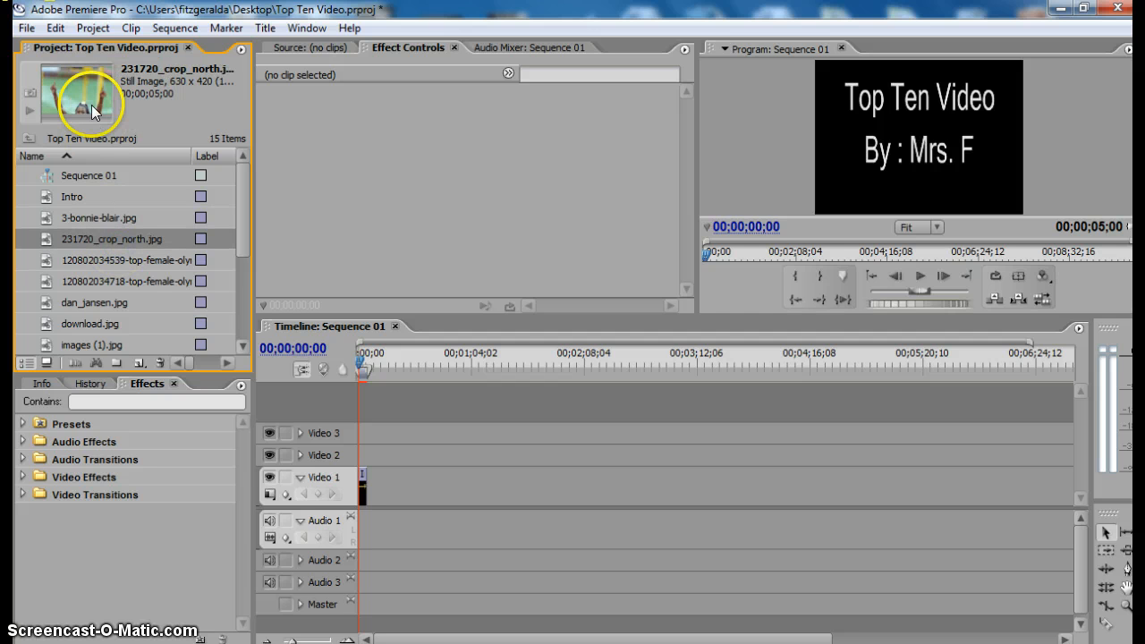
{"action": "left_click", "coordinate": [134, 258]}
{"action": "left_click", "coordinate": [94, 280]}
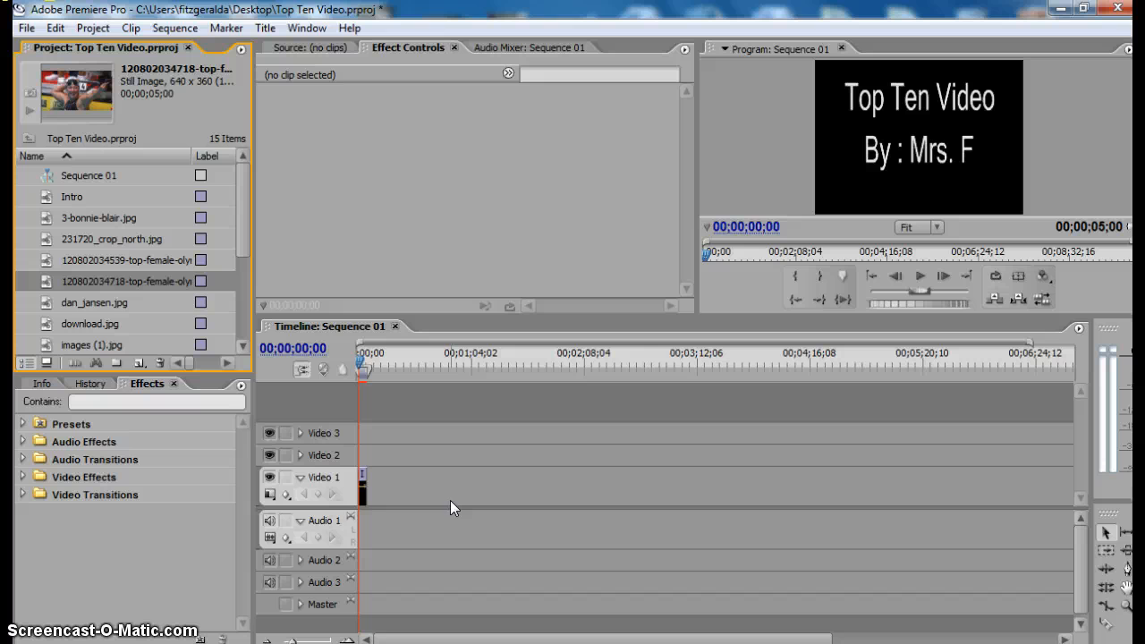
{"action": "left_click", "coordinate": [120, 329]}
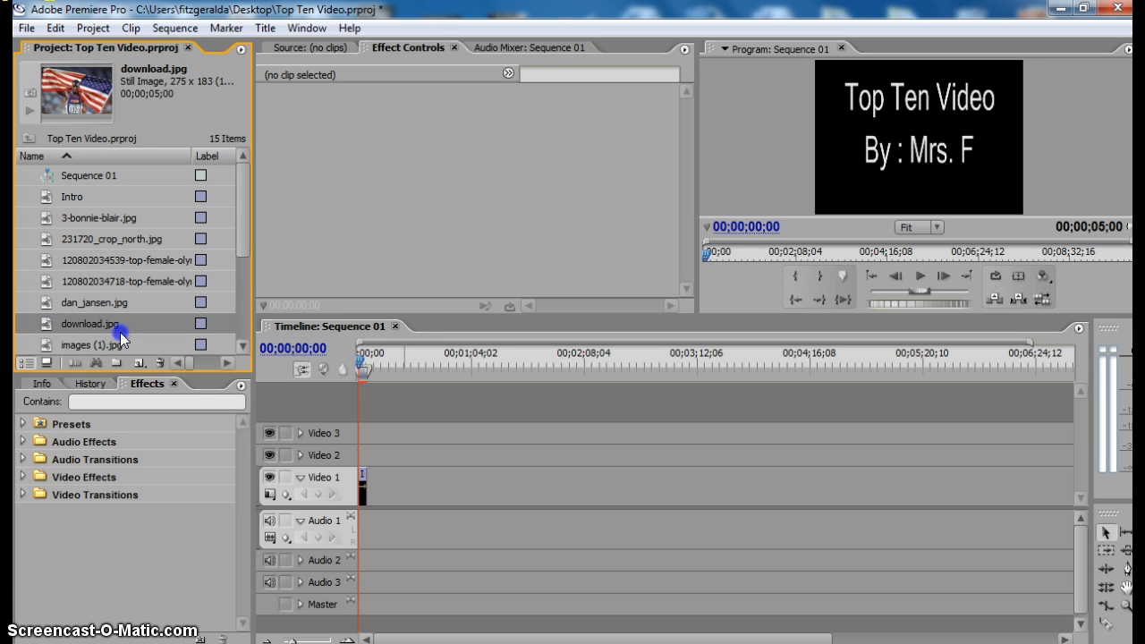
{"action": "left_click", "coordinate": [119, 341]}
{"action": "left_click", "coordinate": [127, 288]}
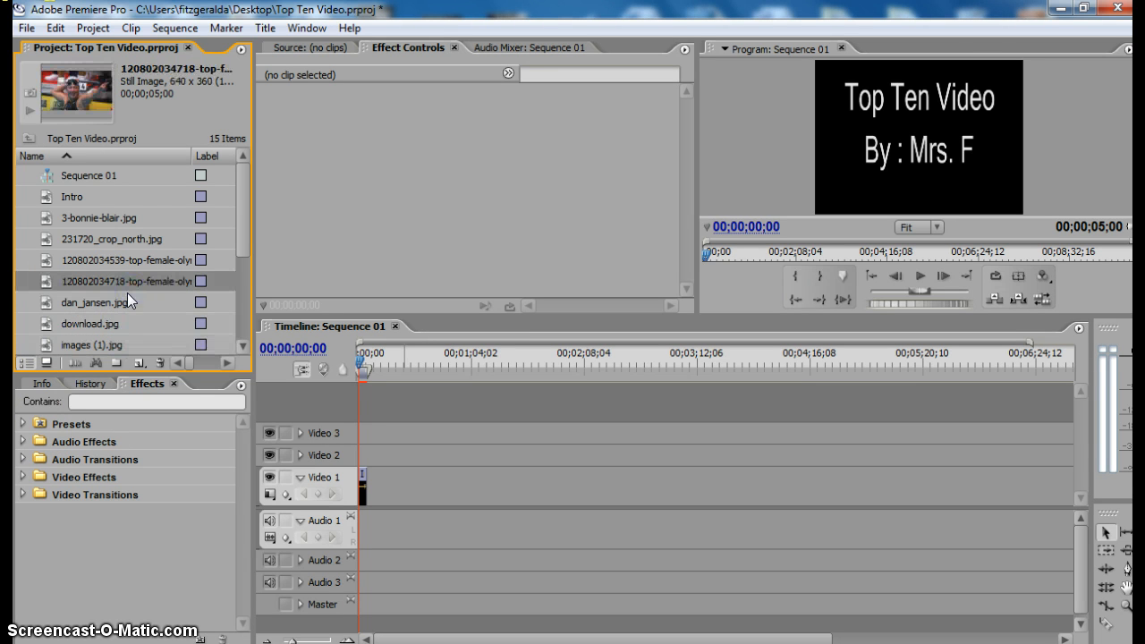
{"action": "left_click_drag", "start_coordinate": [61, 282], "coordinate": [368, 476]}
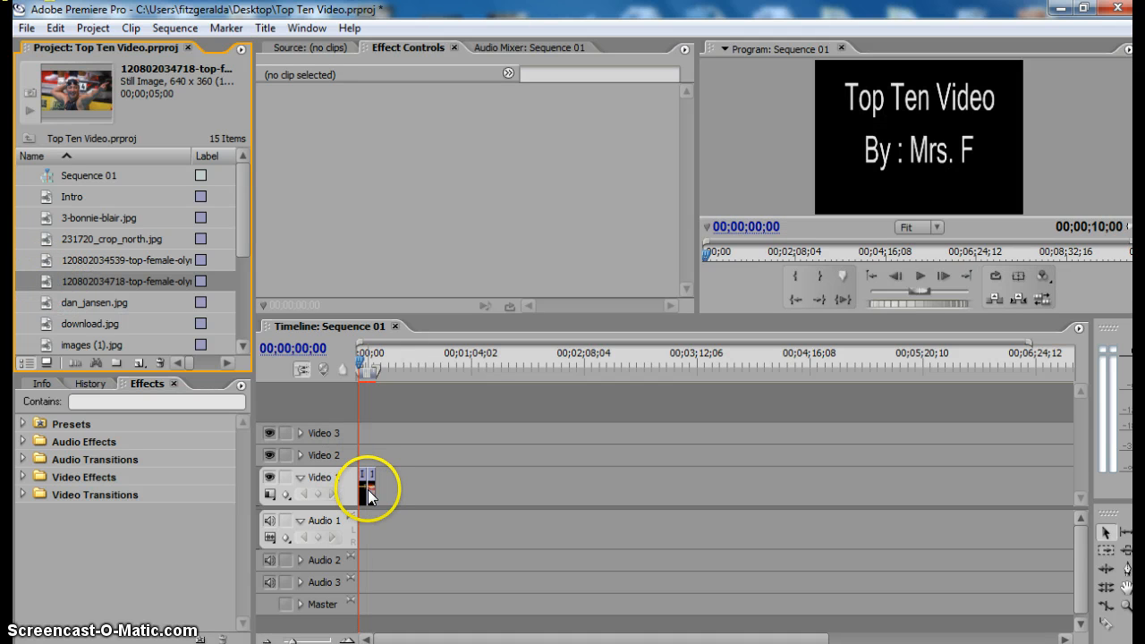
{"action": "left_click", "coordinate": [47, 220]}
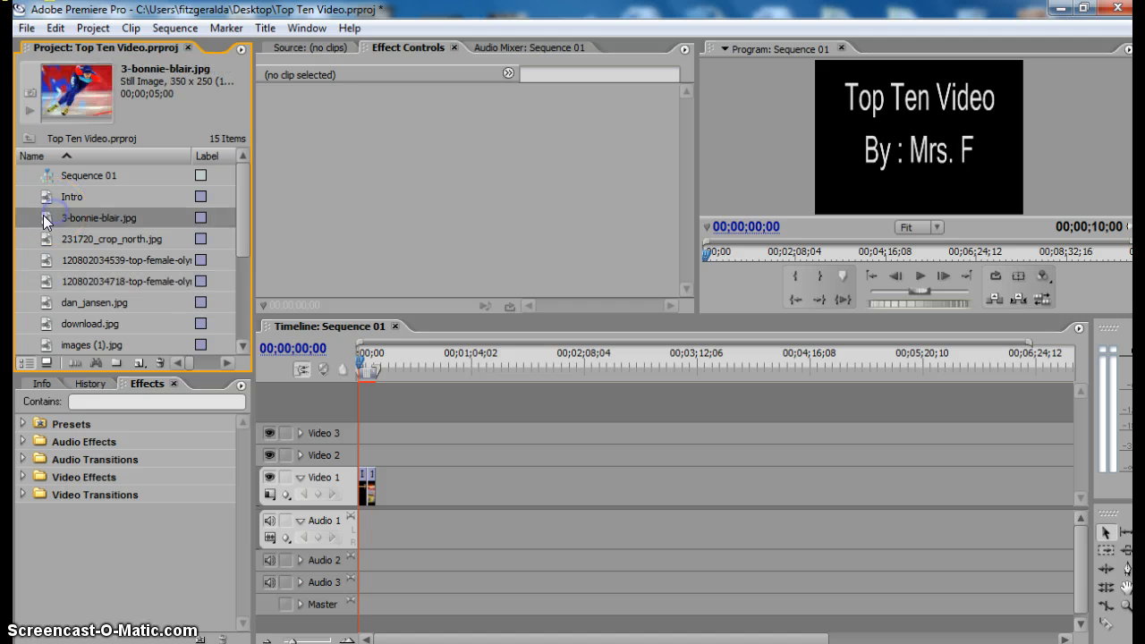
{"action": "left_click_drag", "start_coordinate": [46, 224], "coordinate": [375, 478]}
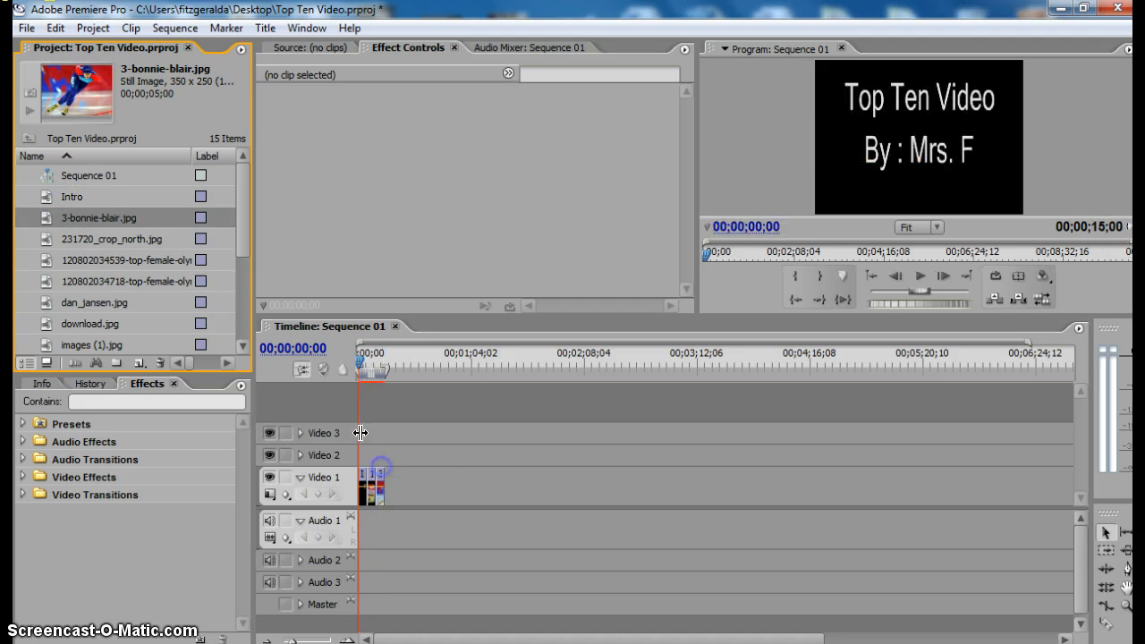
Add 231720_crop_north.jpg to the timeline directly after the end of the 3-bonnie-blair.jpg clip.
{"action": "left_click", "coordinate": [93, 228]}
{"action": "left_click", "coordinate": [76, 179]}
{"action": "left_click", "coordinate": [60, 200]}
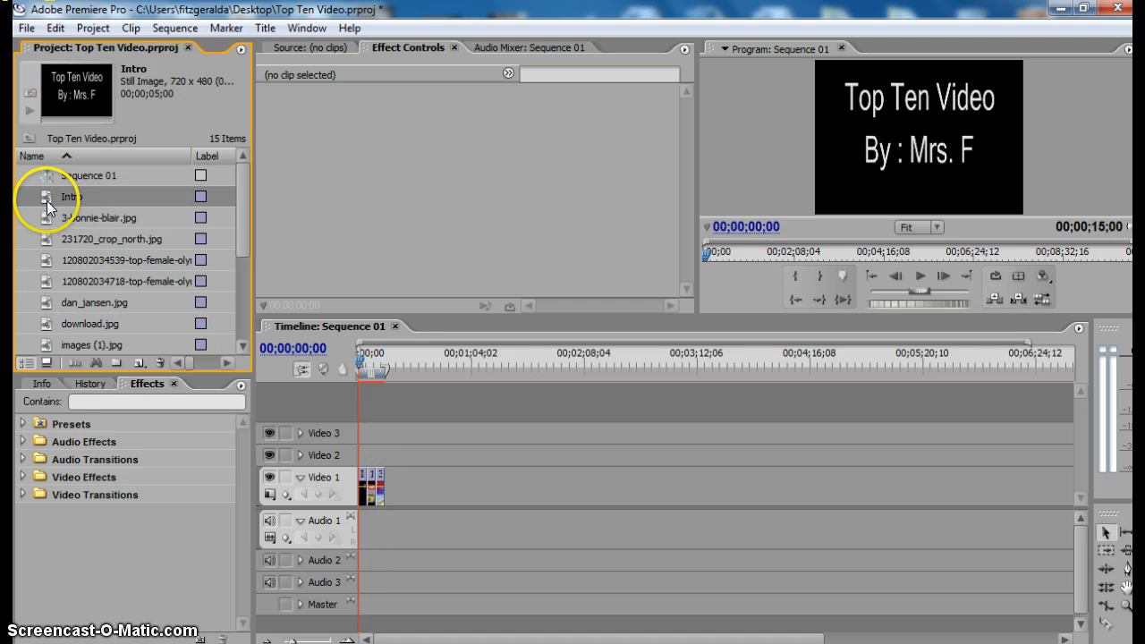
{"action": "left_click", "coordinate": [47, 220]}
{"action": "left_click", "coordinate": [46, 241]}
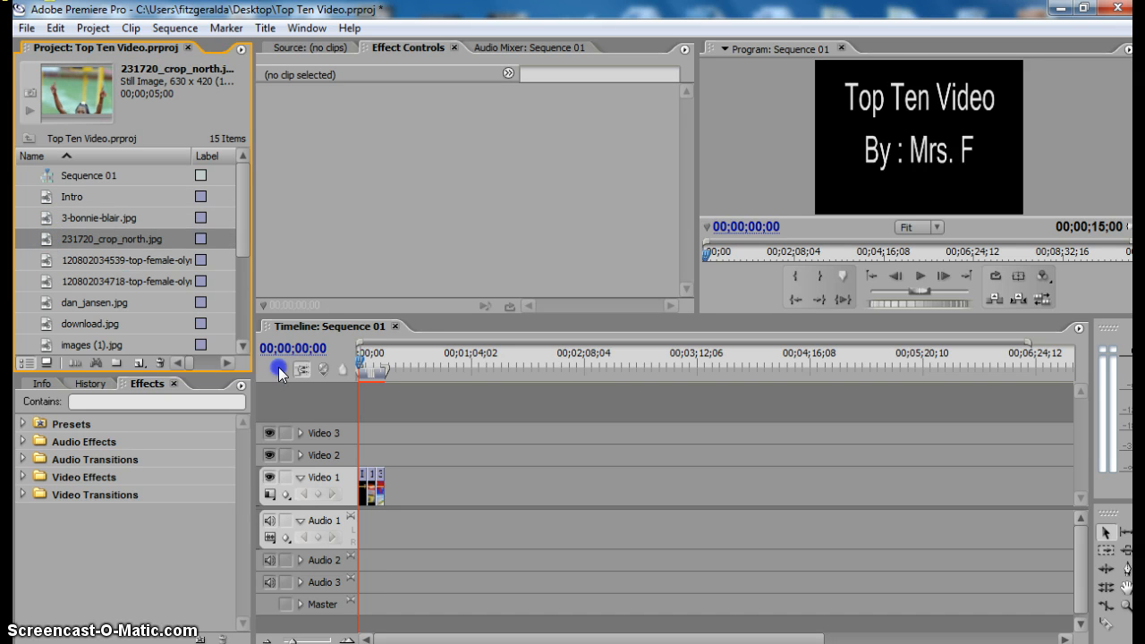
{"action": "left_click_drag", "start_coordinate": [278, 366], "coordinate": [389, 462]}
{"action": "left_click", "coordinate": [44, 259]}
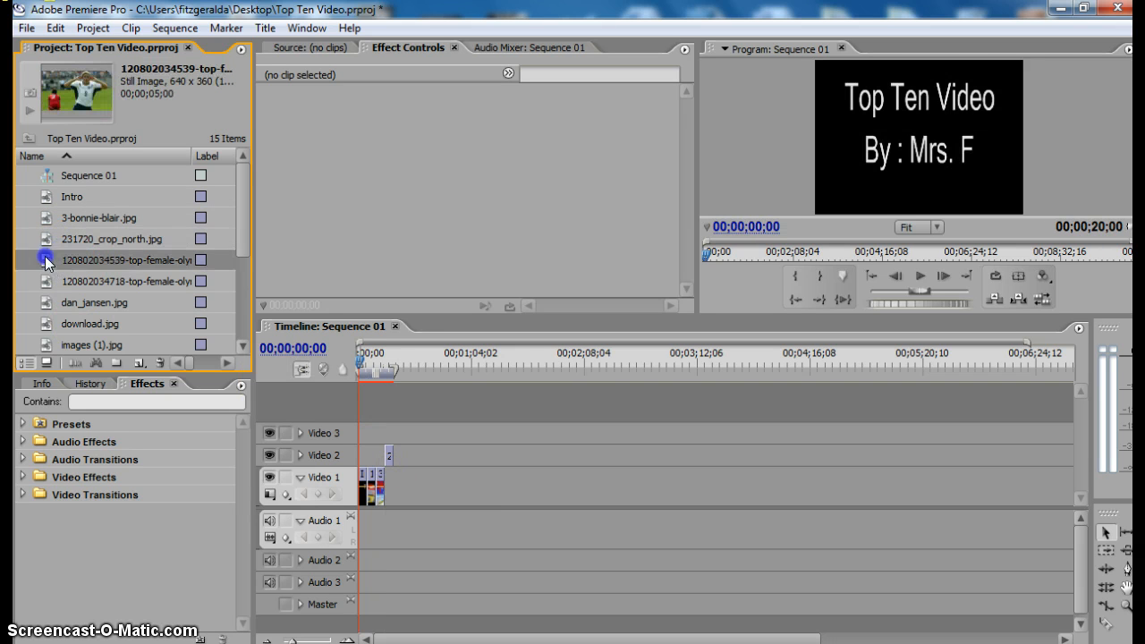
{"action": "left_click_drag", "start_coordinate": [48, 266], "coordinate": [392, 475]}
{"action": "left_click", "coordinate": [71, 280]}
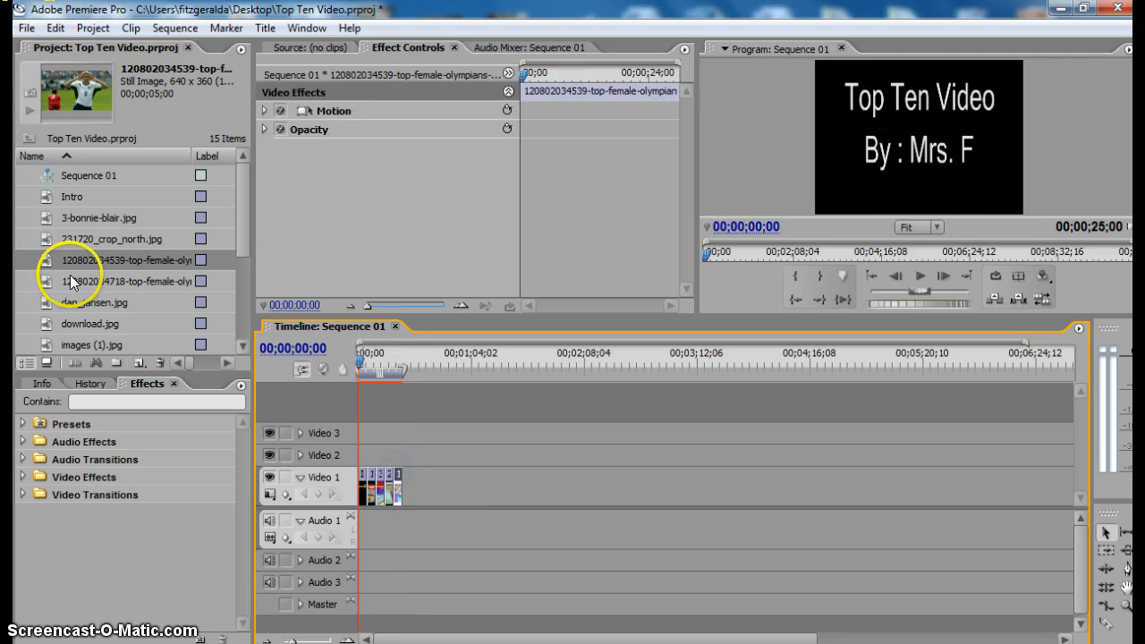
{"action": "left_click", "coordinate": [45, 304]}
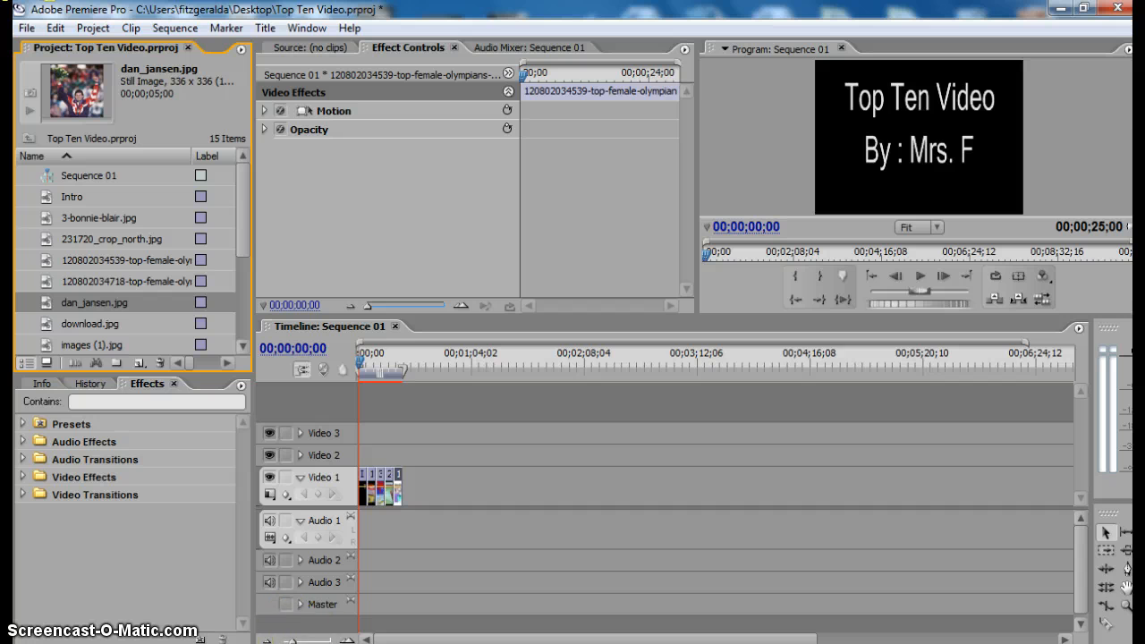
{"action": "left_click_drag", "start_coordinate": [288, 640], "coordinate": [302, 641]}
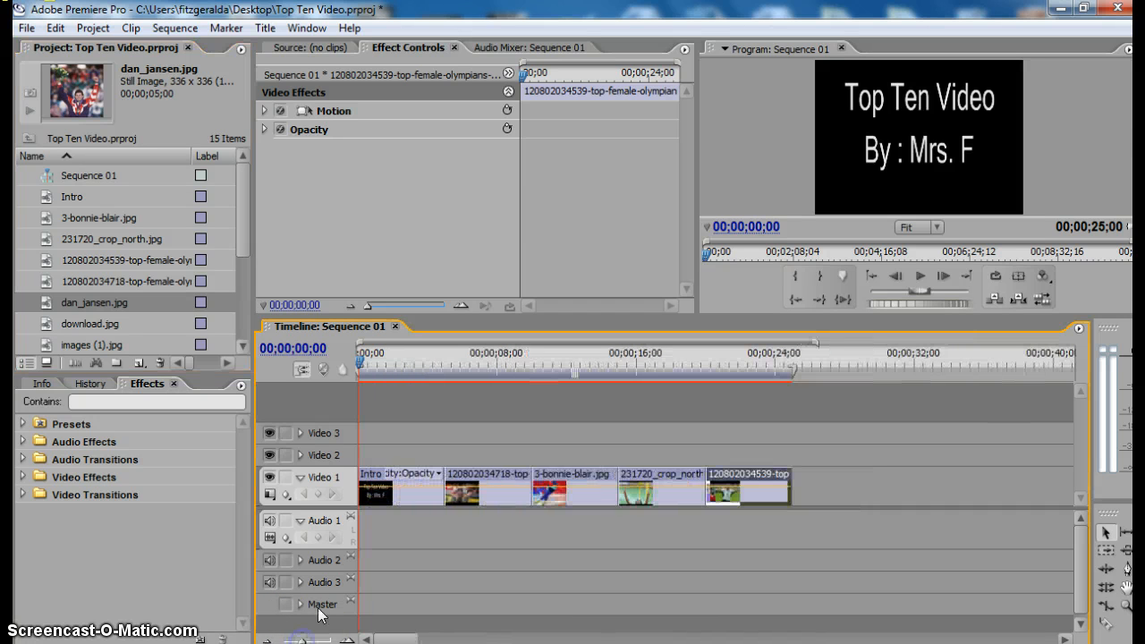
{"action": "left_click", "coordinate": [117, 302]}
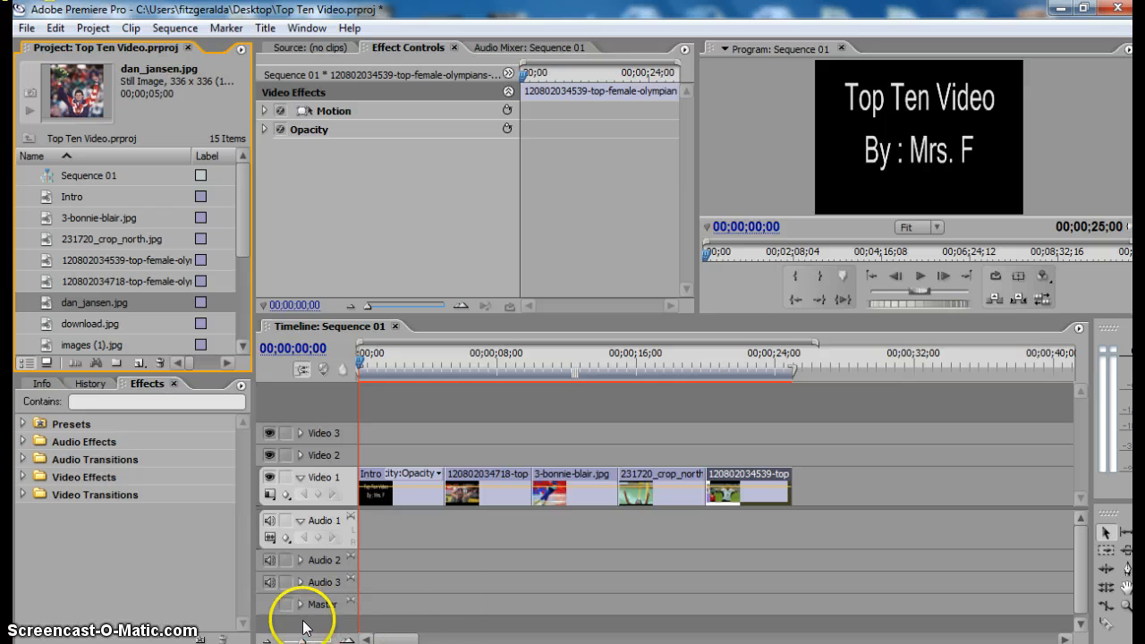
{"action": "left_click_drag", "start_coordinate": [304, 639], "coordinate": [301, 639]}
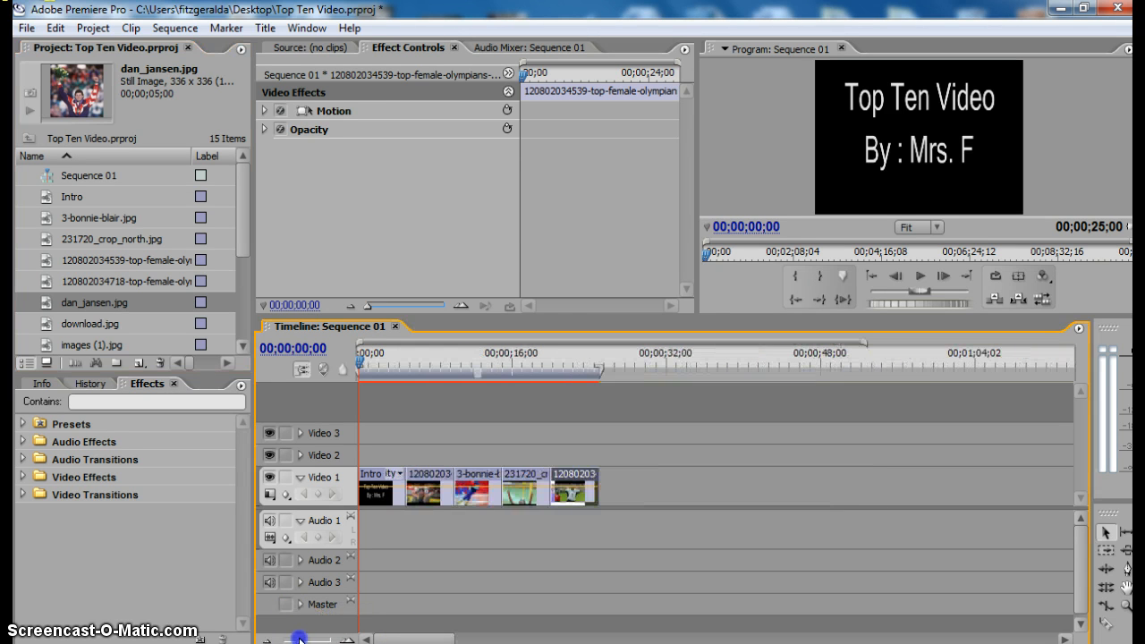
{"action": "left_click", "coordinate": [106, 325]}
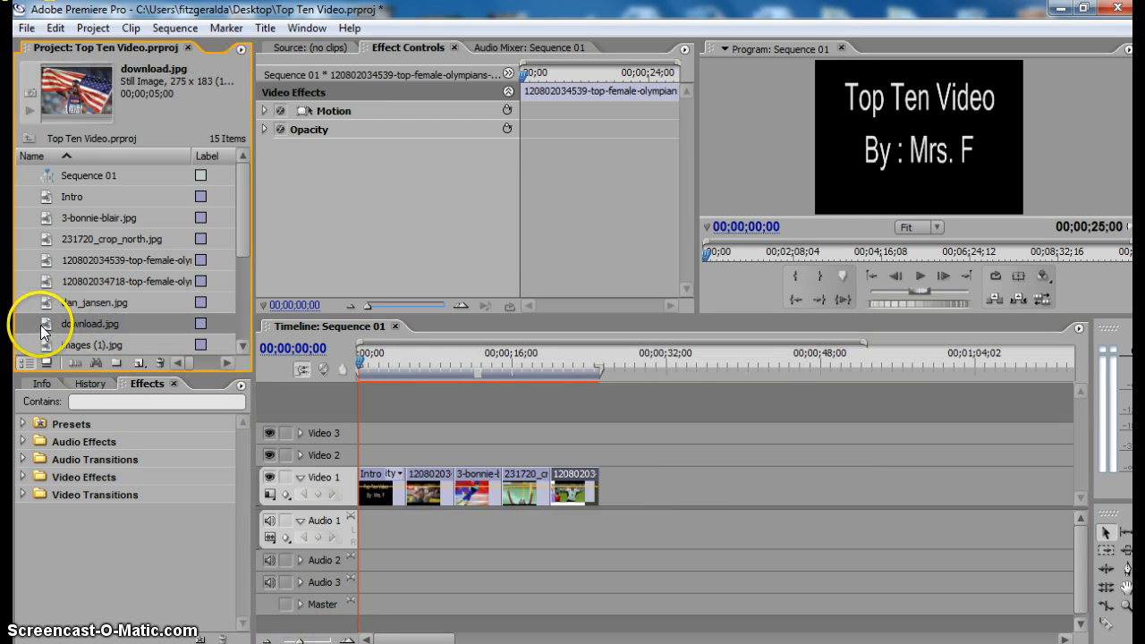
{"action": "left_click_drag", "start_coordinate": [38, 319], "coordinate": [617, 502]}
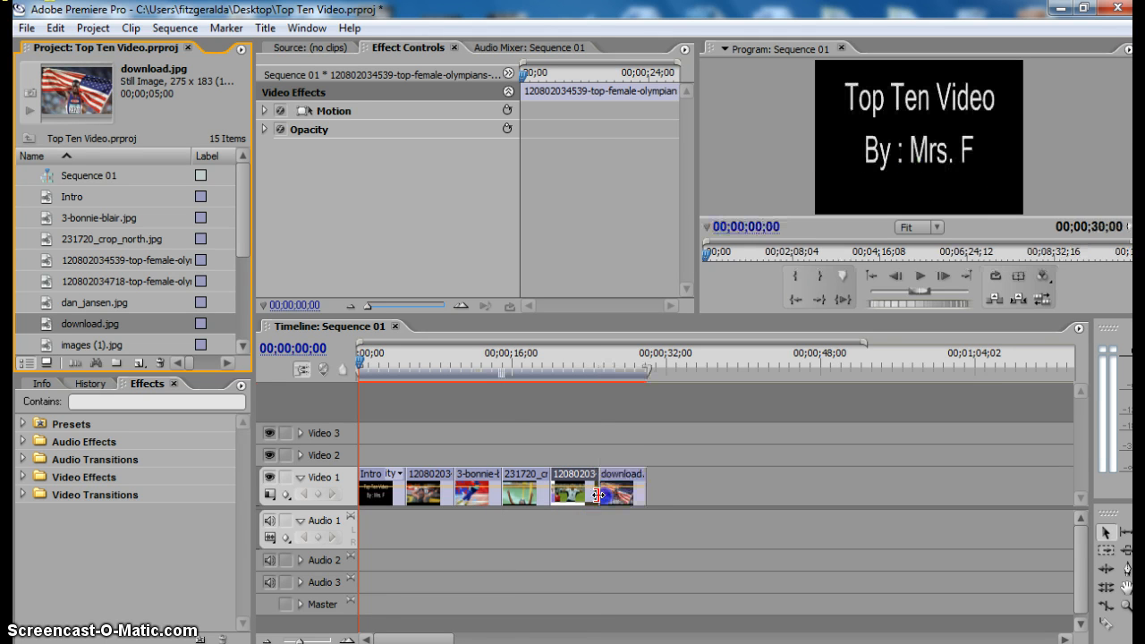
Add images (1).jpg right behind the download.jpg clip on Video 1 and move the playhead to 00;00;32;09 within it.
{"action": "left_click", "coordinate": [53, 346]}
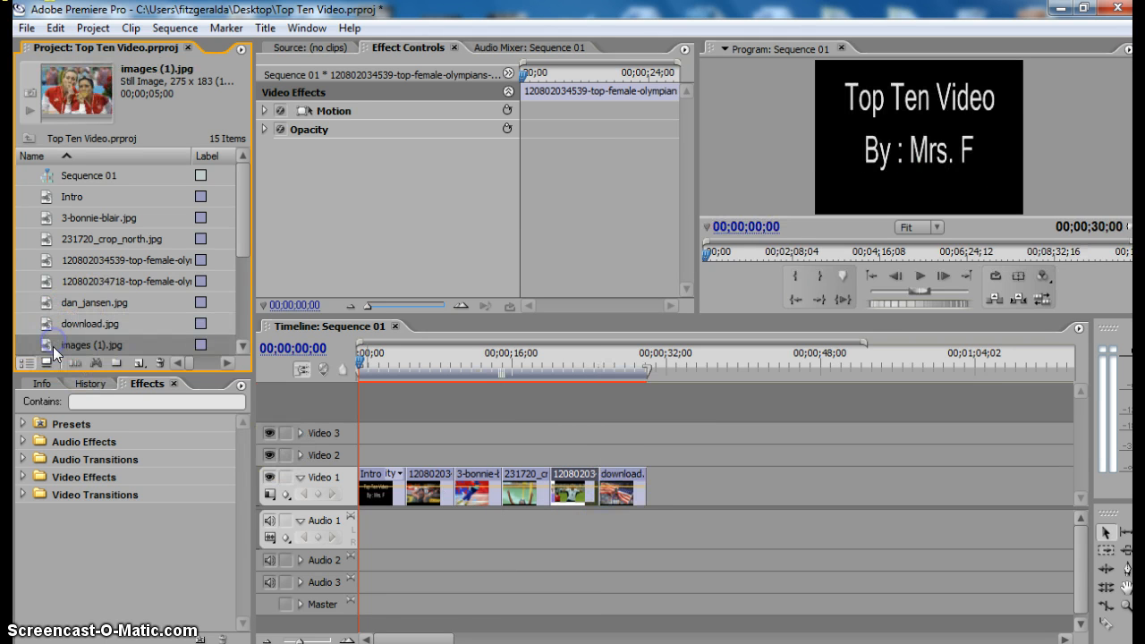
{"action": "left_click_drag", "start_coordinate": [185, 368], "coordinate": [649, 492]}
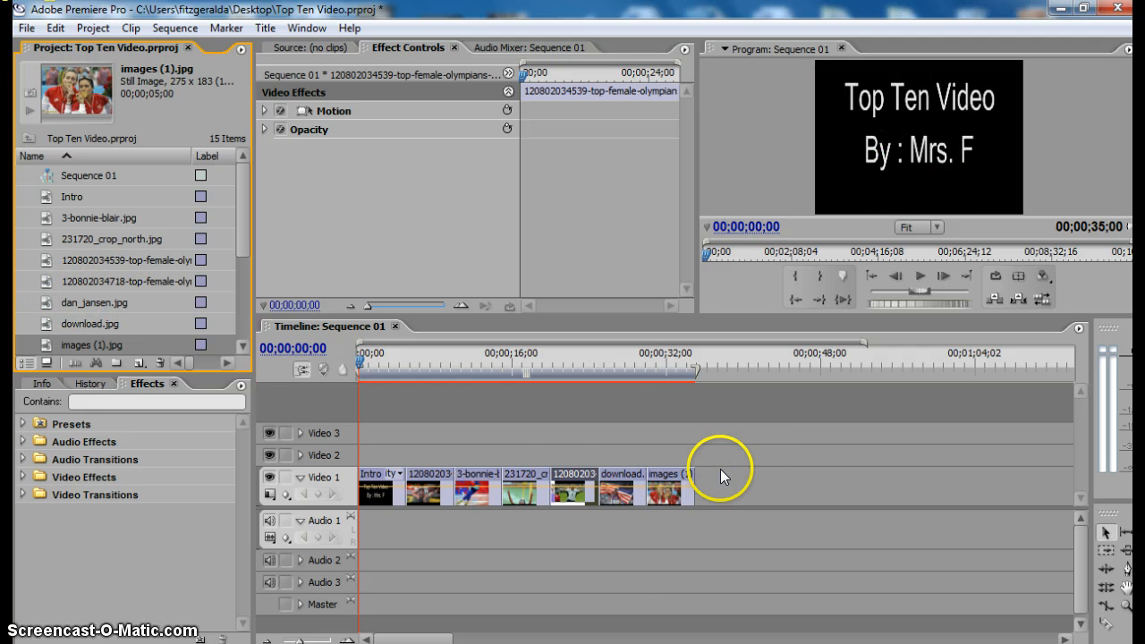
{"action": "left_click", "coordinate": [688, 477]}
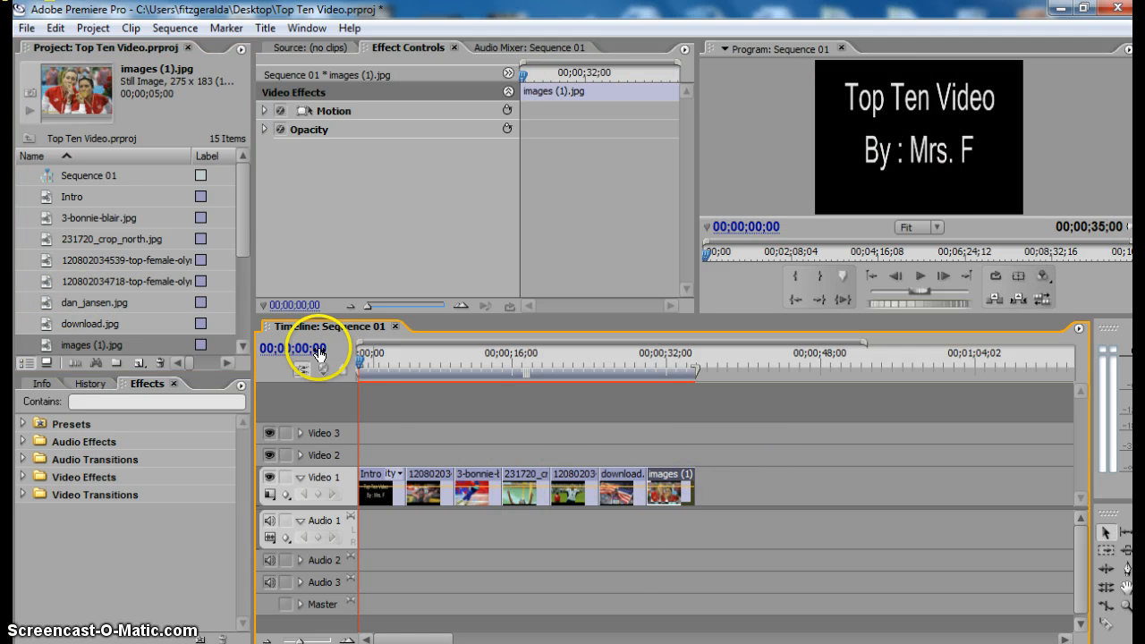
{"action": "left_click_drag", "start_coordinate": [359, 372], "coordinate": [672, 385]}
Add images (2).jpg to Video 1 directly after the images (1).jpg clip.
{"action": "left_click", "coordinate": [243, 225]}
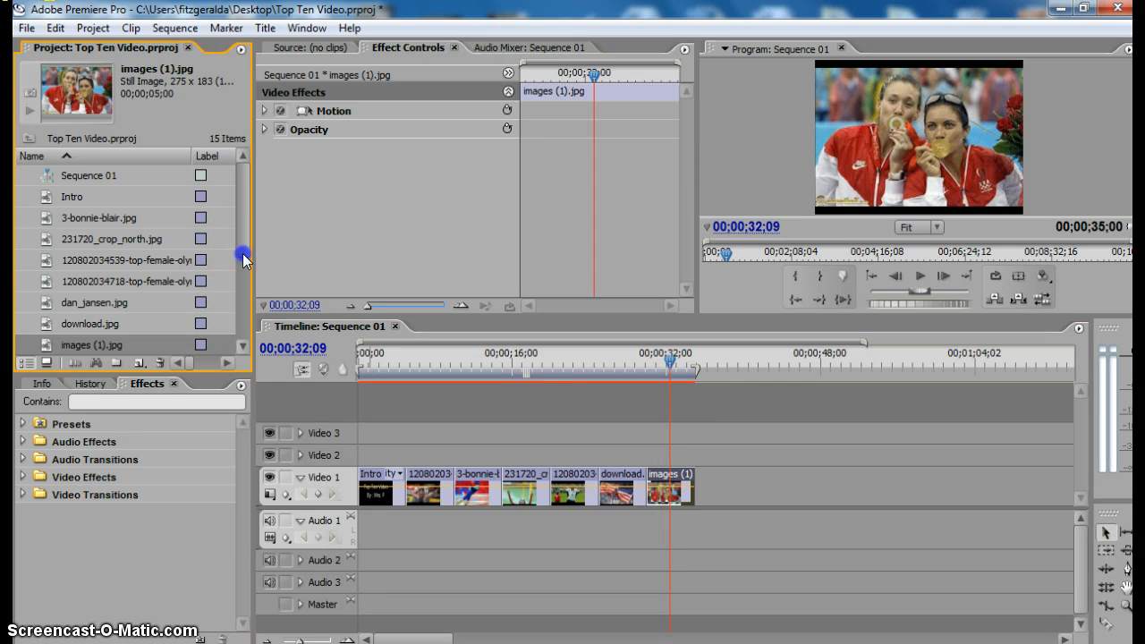
{"action": "left_click", "coordinate": [241, 346]}
{"action": "left_click", "coordinate": [242, 346]}
{"action": "left_click", "coordinate": [241, 346]}
{"action": "left_click", "coordinate": [74, 307]}
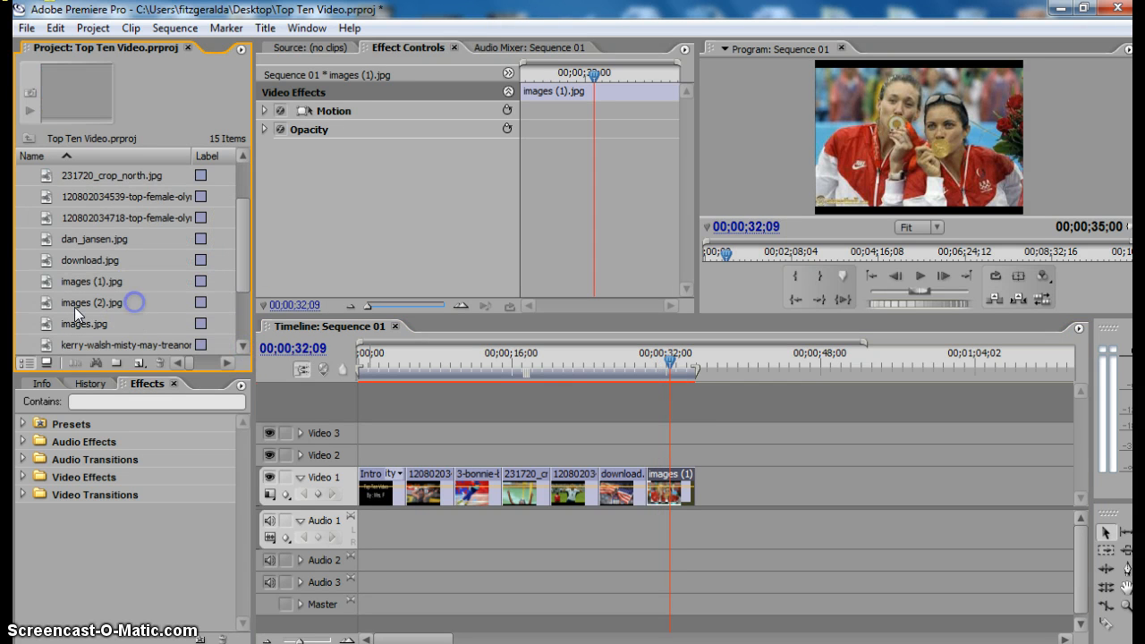
{"action": "left_click_drag", "start_coordinate": [45, 303], "coordinate": [705, 497]}
Place images.jpg on Video 1 right behind the images (2).jpg clip.
{"action": "left_click", "coordinate": [130, 306]}
{"action": "left_click", "coordinate": [68, 321]}
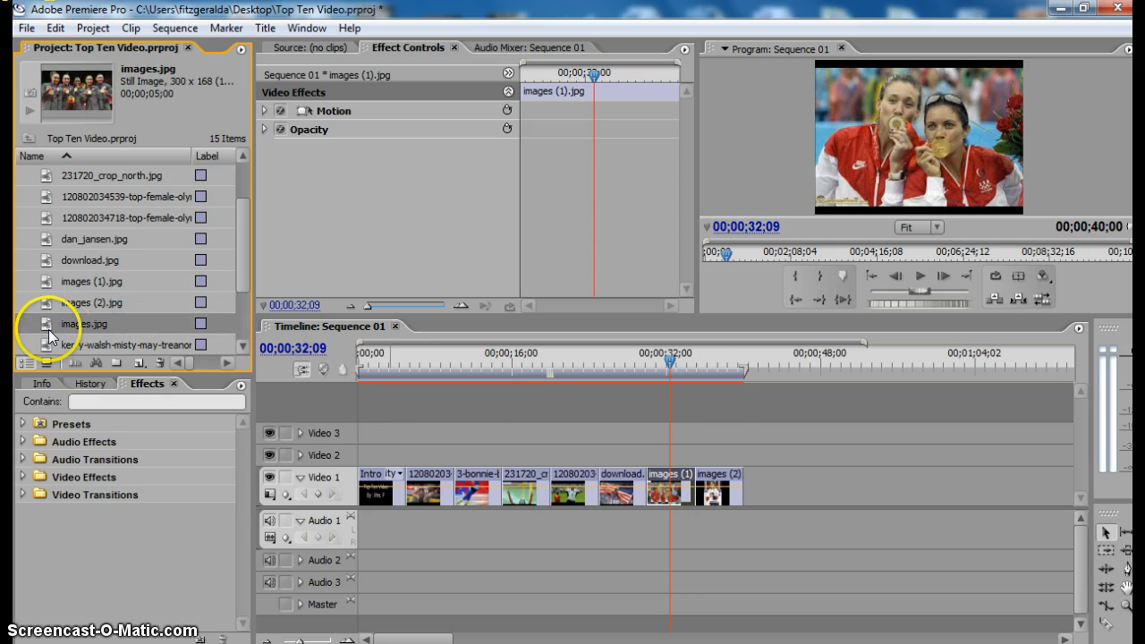
{"action": "left_click_drag", "start_coordinate": [257, 386], "coordinate": [758, 493]}
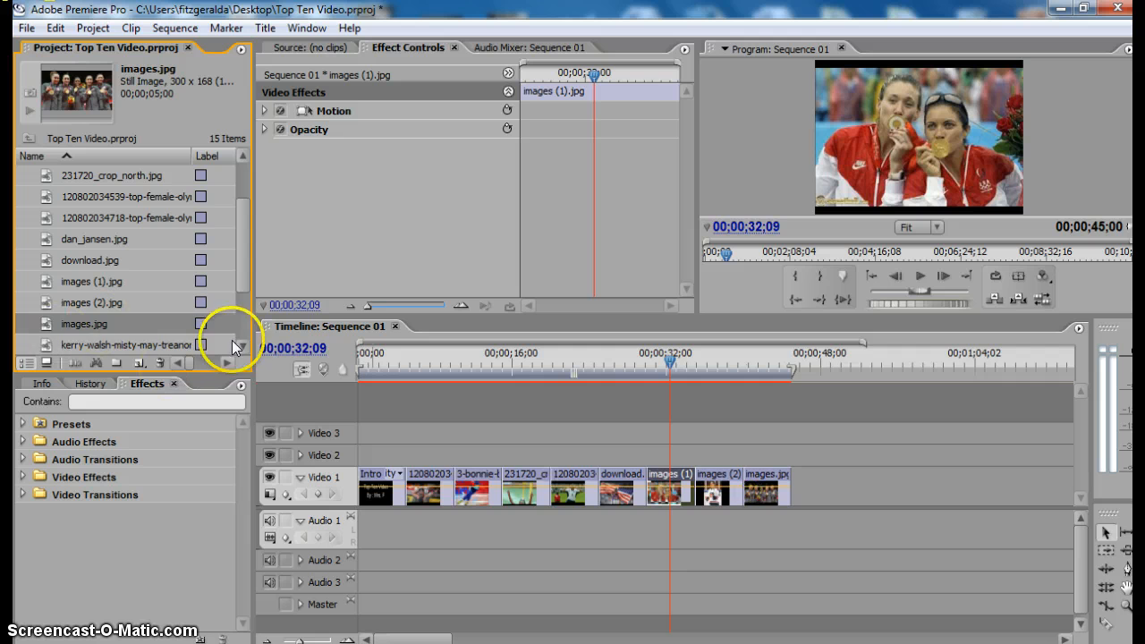
Add Kristi_Yamaguchi_then.jpg to Video 1 directly after the images.jpg clip.
{"action": "left_click", "coordinate": [175, 346]}
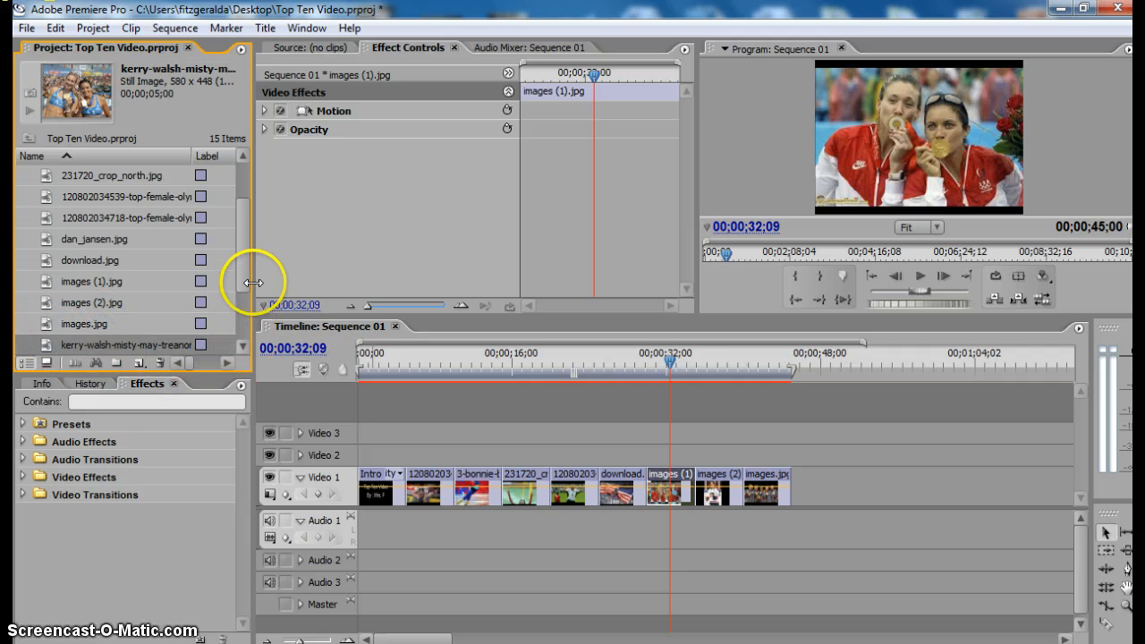
{"action": "left_click", "coordinate": [241, 346]}
{"action": "left_click", "coordinate": [241, 345]}
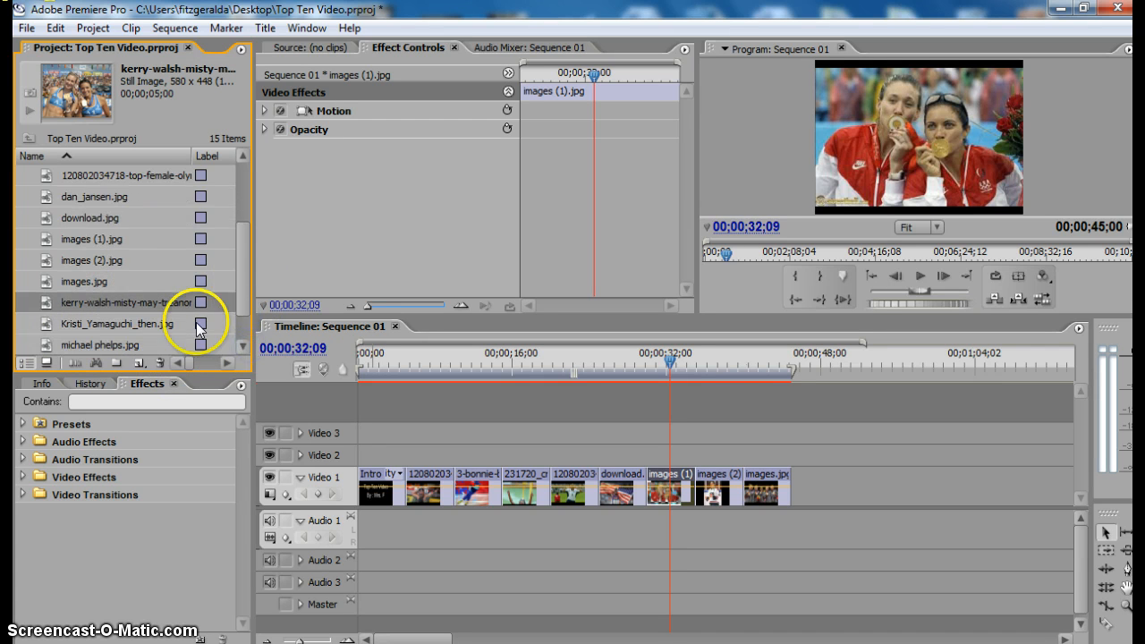
{"action": "left_click", "coordinate": [152, 323]}
{"action": "left_click_drag", "start_coordinate": [152, 323], "coordinate": [801, 494]}
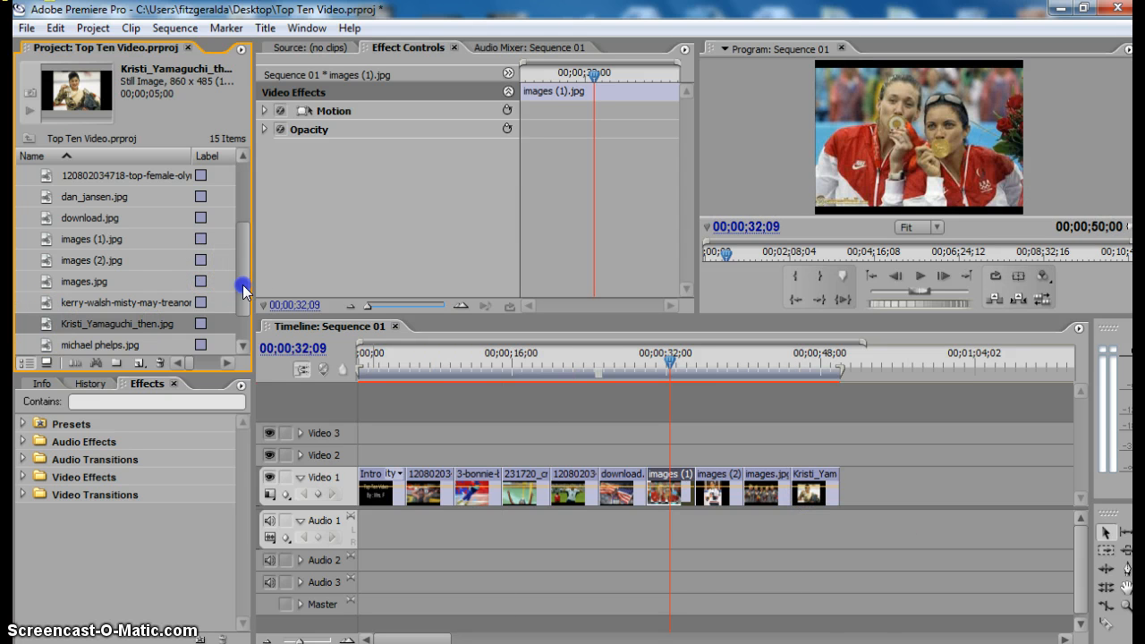
Add olympians_obama_0421.jpg to the end of the clips on Video 1, after the Kristi_Yamaguchi_then.jpg clip.
{"action": "left_click", "coordinate": [241, 345]}
{"action": "left_click", "coordinate": [241, 345]}
{"action": "left_click", "coordinate": [143, 302]}
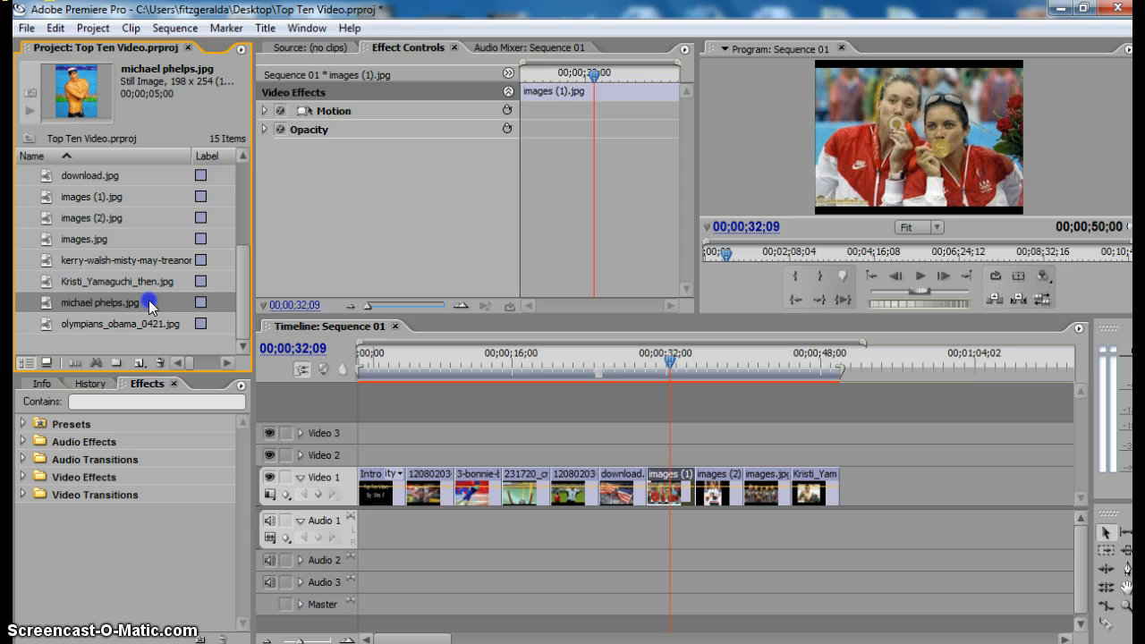
{"action": "left_click", "coordinate": [44, 296]}
{"action": "left_click", "coordinate": [54, 323]}
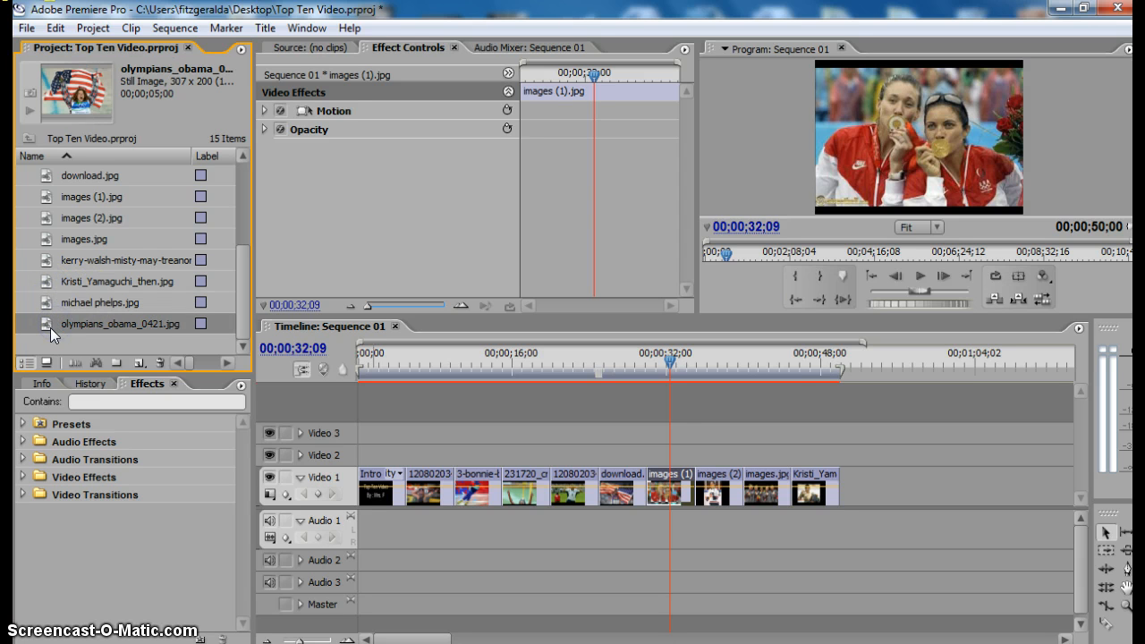
{"action": "left_click_drag", "start_coordinate": [436, 388], "coordinate": [864, 488]}
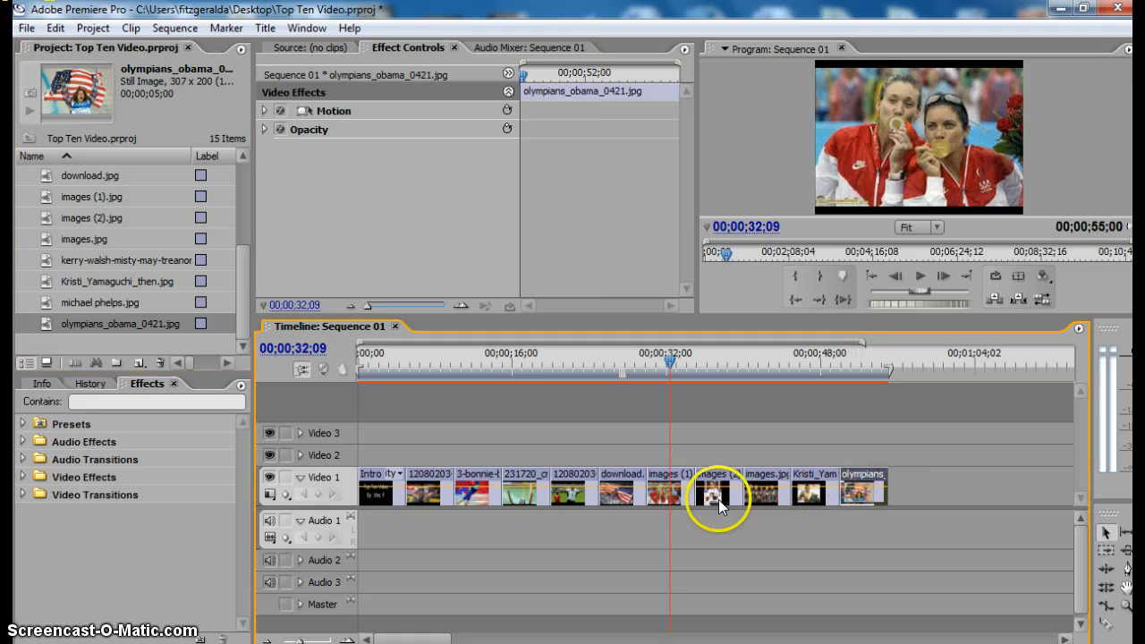
Clear the olympians_obama_0421.jpg clip from the end of Video 1.
{"action": "left_click", "coordinate": [666, 496]}
{"action": "left_click", "coordinate": [879, 470]}
{"action": "left_click", "coordinate": [881, 473]}
{"action": "left_click", "coordinate": [864, 476]}
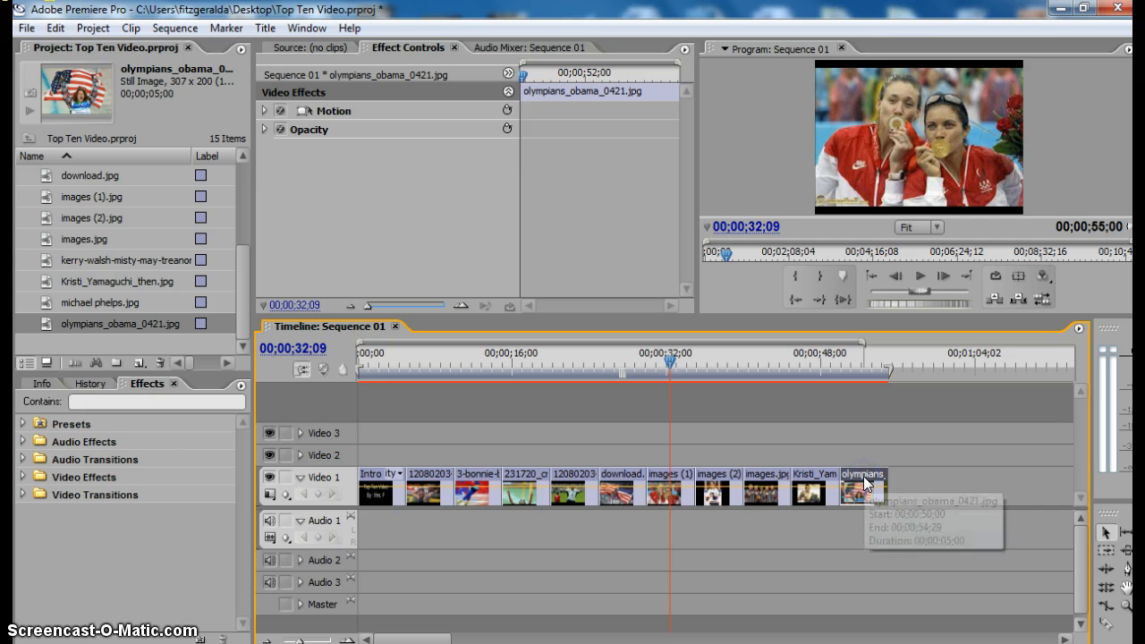
{"action": "right_click", "coordinate": [865, 484]}
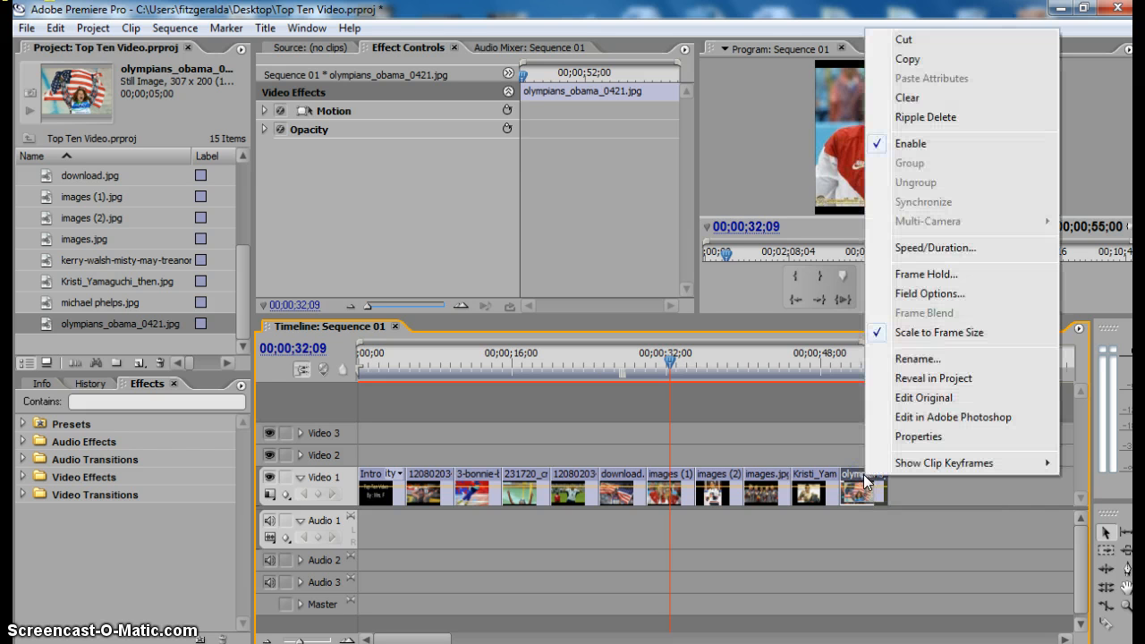
{"action": "left_click", "coordinate": [920, 95]}
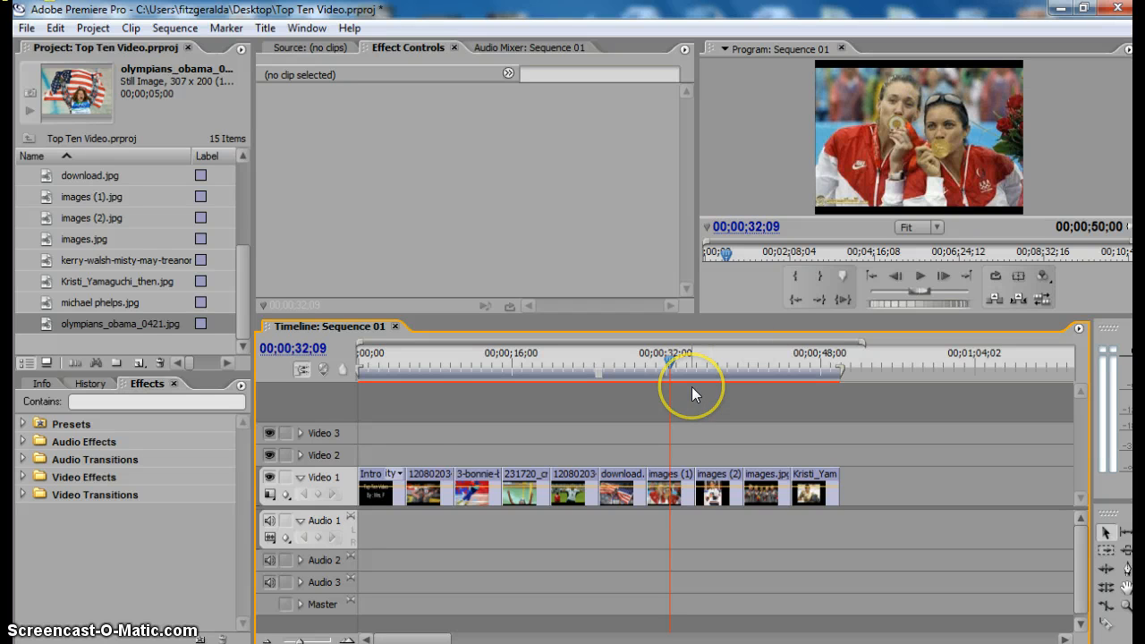
Put olympians_obama_0421.jpg back at the end of Video 1 and move the playhead to 00;00;51;29 within it.
{"action": "left_click", "coordinate": [125, 322]}
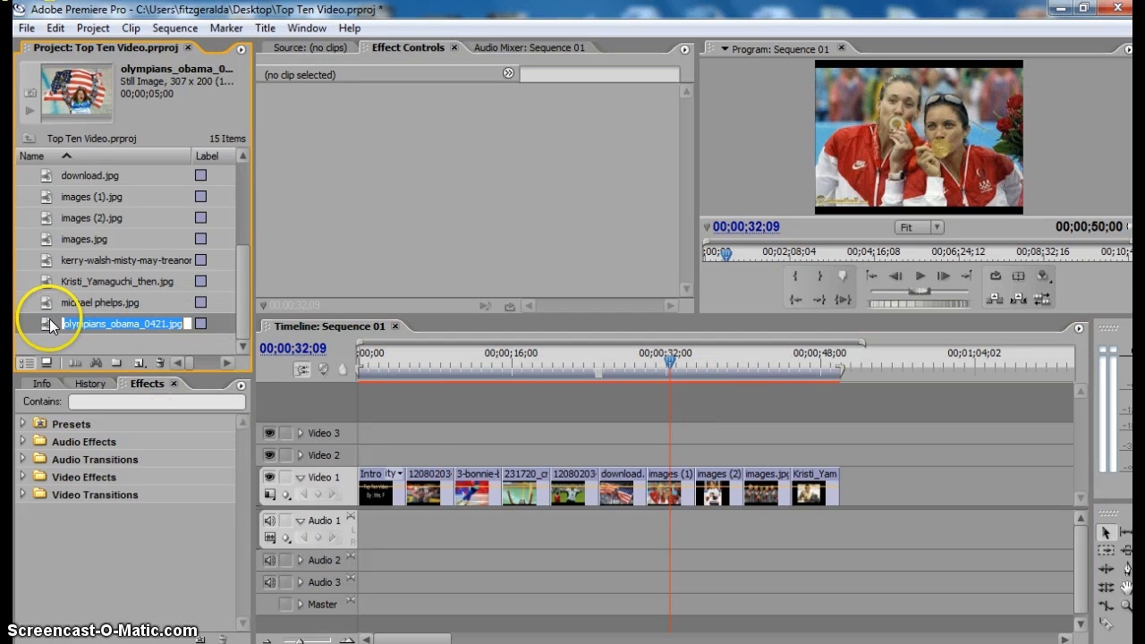
{"action": "left_click_drag", "start_coordinate": [43, 328], "coordinate": [843, 490]}
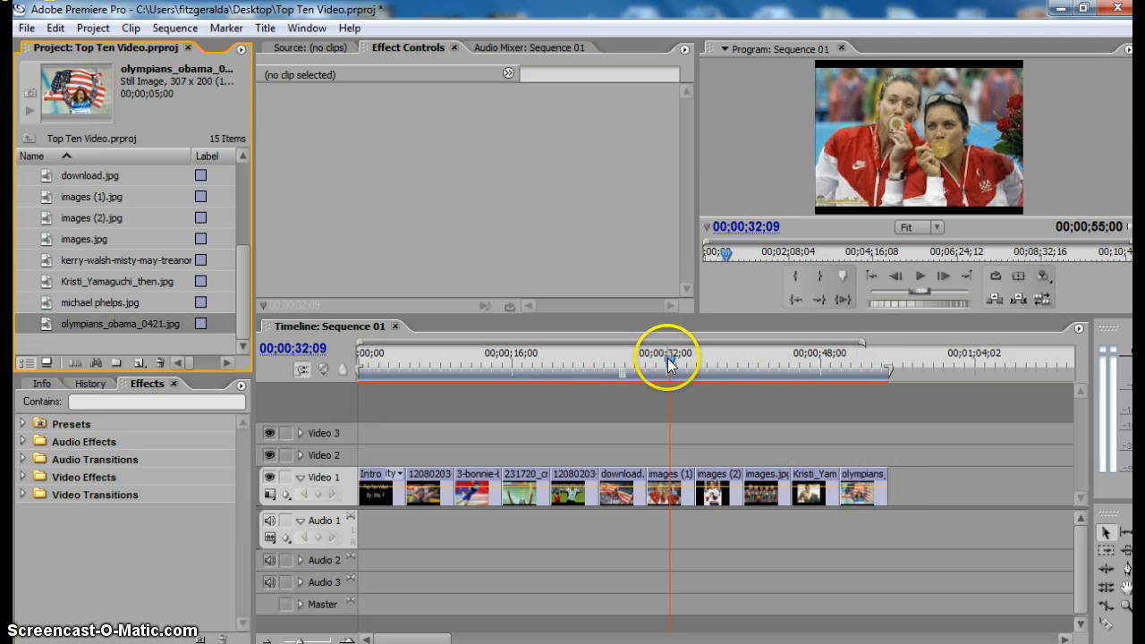
{"action": "left_click_drag", "start_coordinate": [669, 364], "coordinate": [859, 360]}
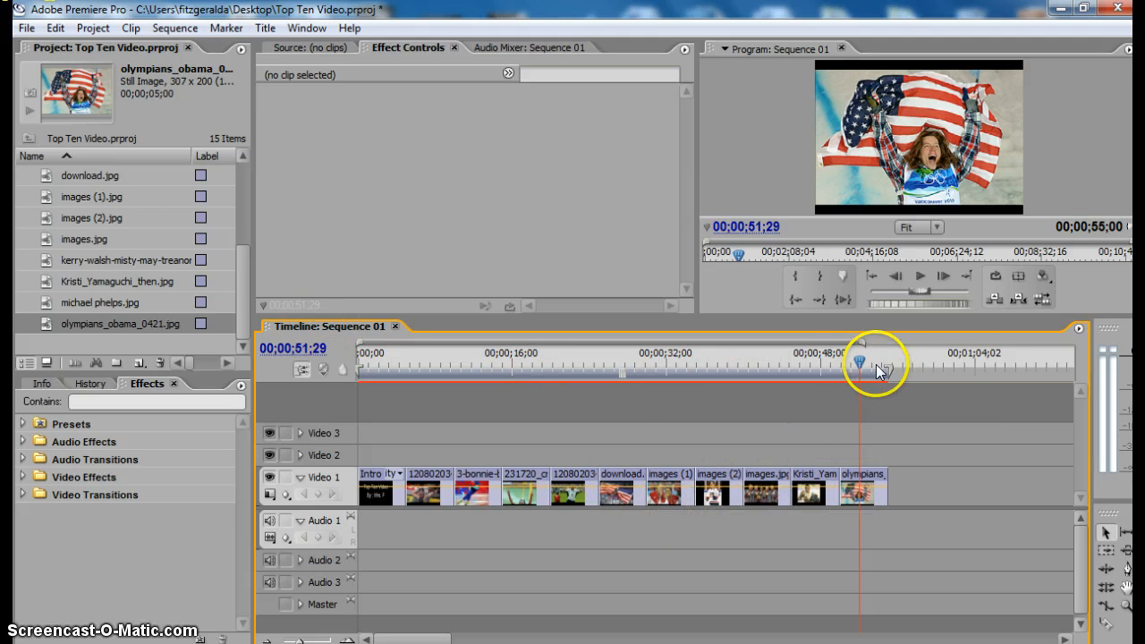
Create a default still title named Final and close the Titler without adding any text.
{"action": "left_click", "coordinate": [264, 28]}
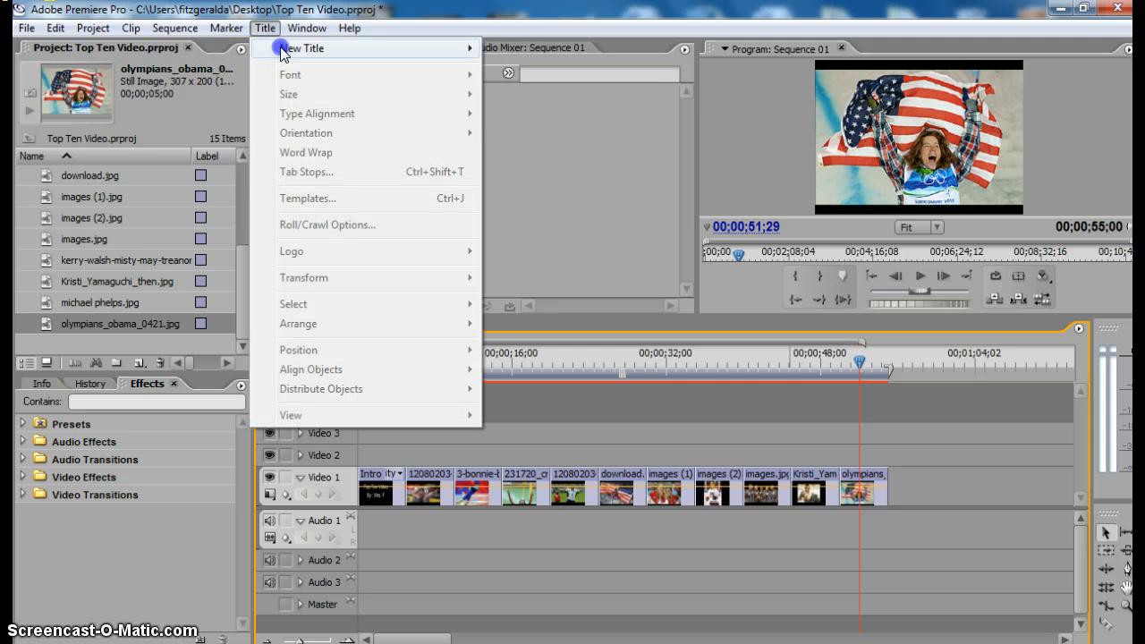
{"action": "mouse_move", "coordinate": [280, 46]}
{"action": "left_click", "coordinate": [577, 51]}
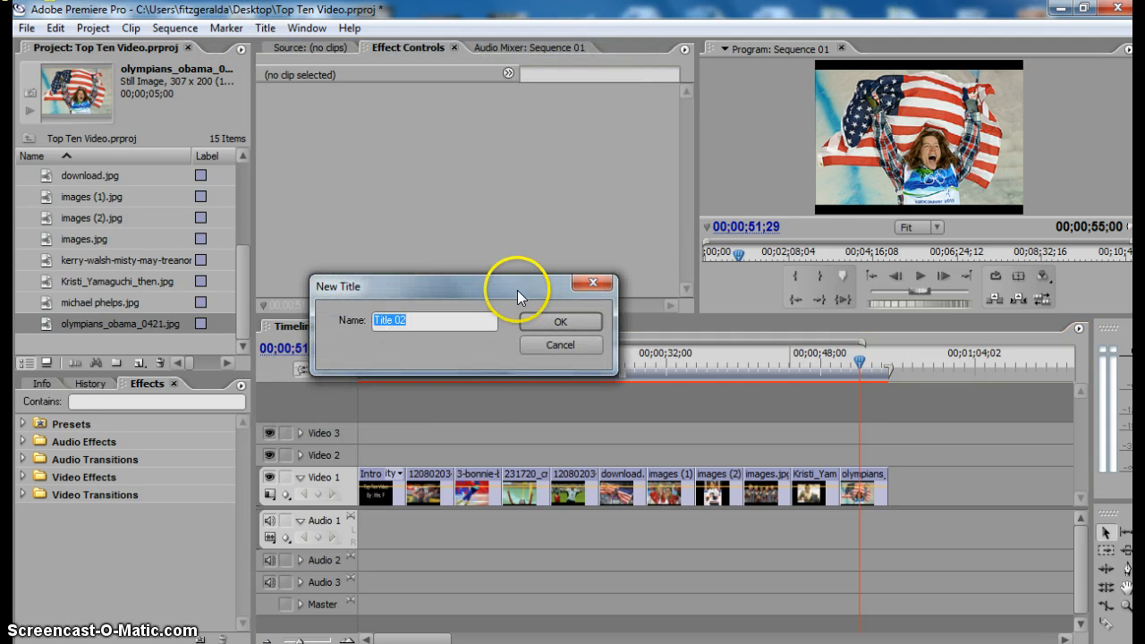
{"action": "type", "text": "Final"}
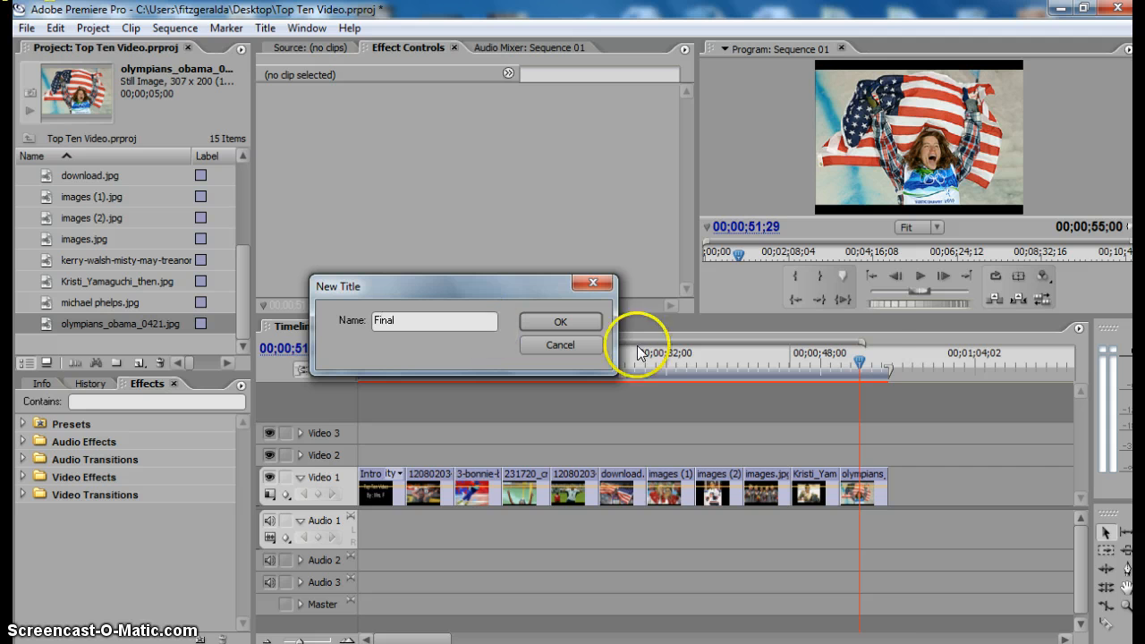
{"action": "left_click", "coordinate": [584, 322]}
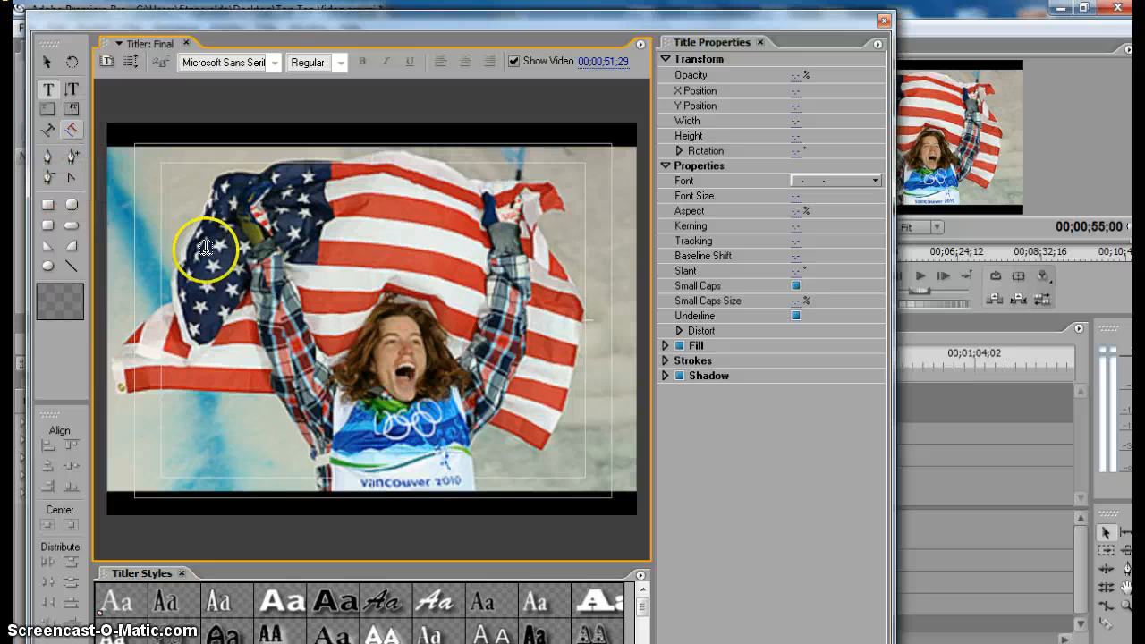
{"action": "left_click", "coordinate": [883, 22]}
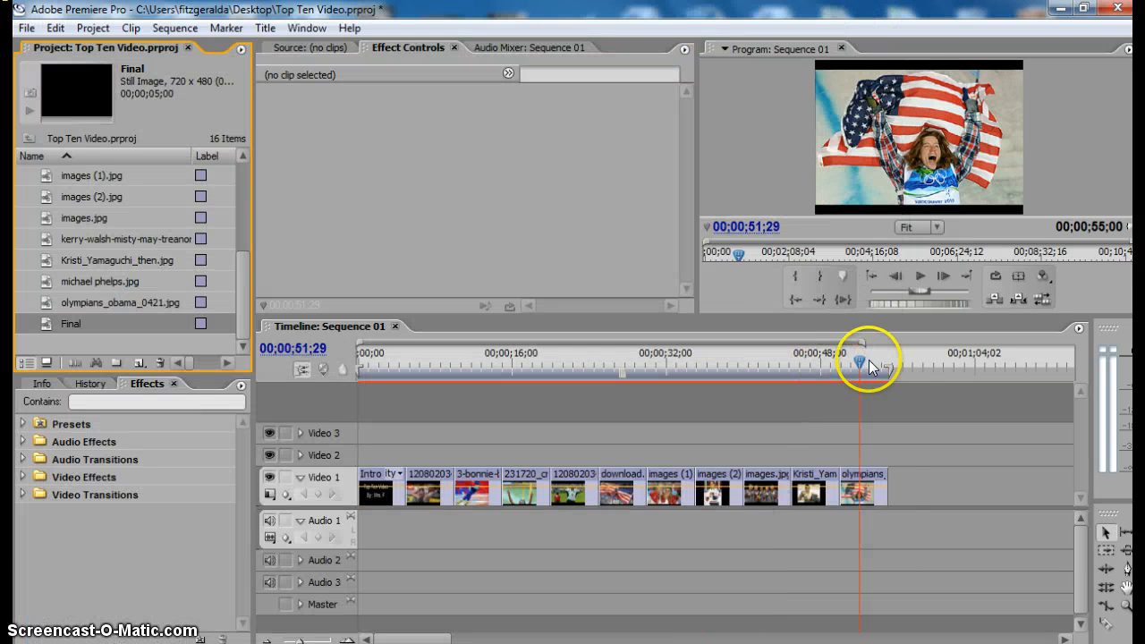
Move the timeline playhead to 00;00;55;02, just past the end of the last clip.
{"action": "left_click_drag", "start_coordinate": [869, 359], "coordinate": [892, 365]}
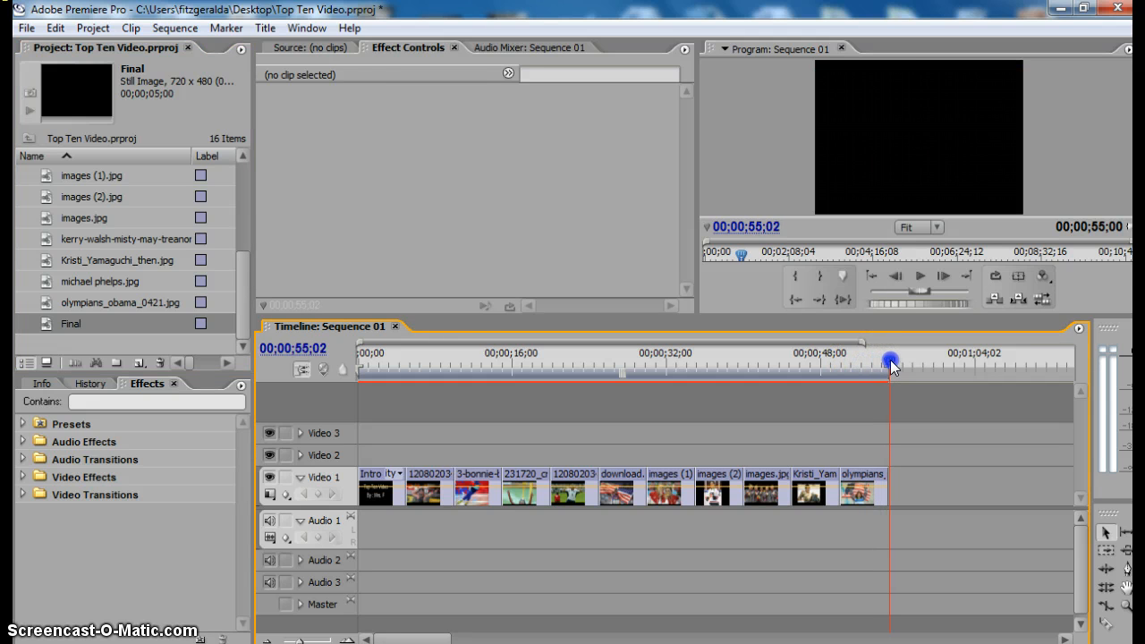
{"action": "left_click", "coordinate": [266, 27]}
{"action": "left_click", "coordinate": [274, 48]}
{"action": "left_click", "coordinate": [537, 48]}
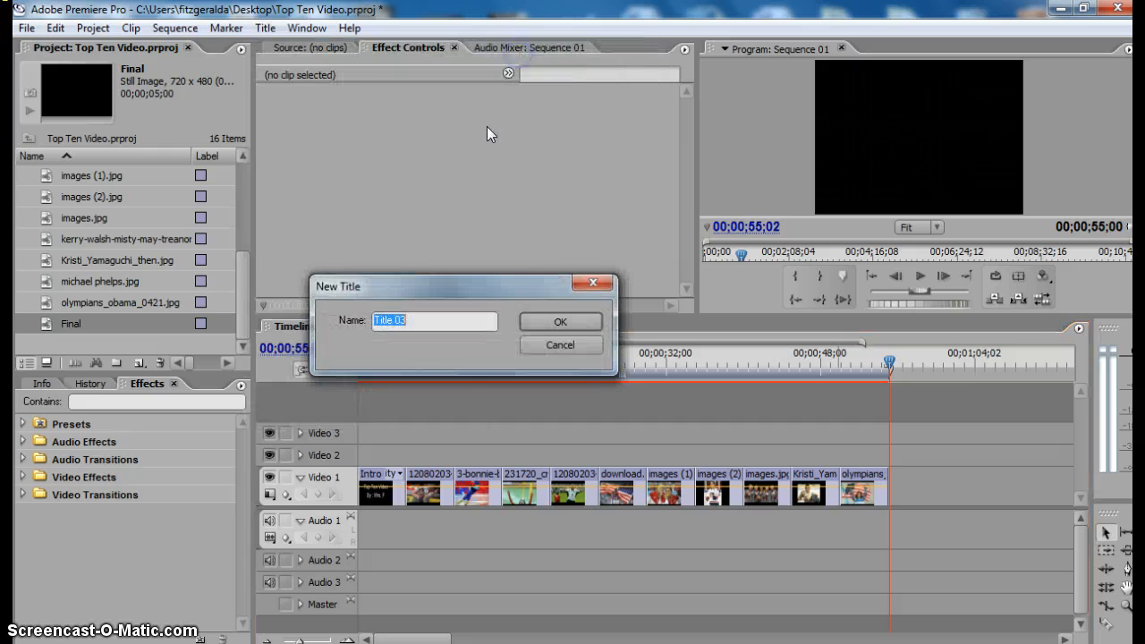
{"action": "left_click", "coordinate": [567, 348]}
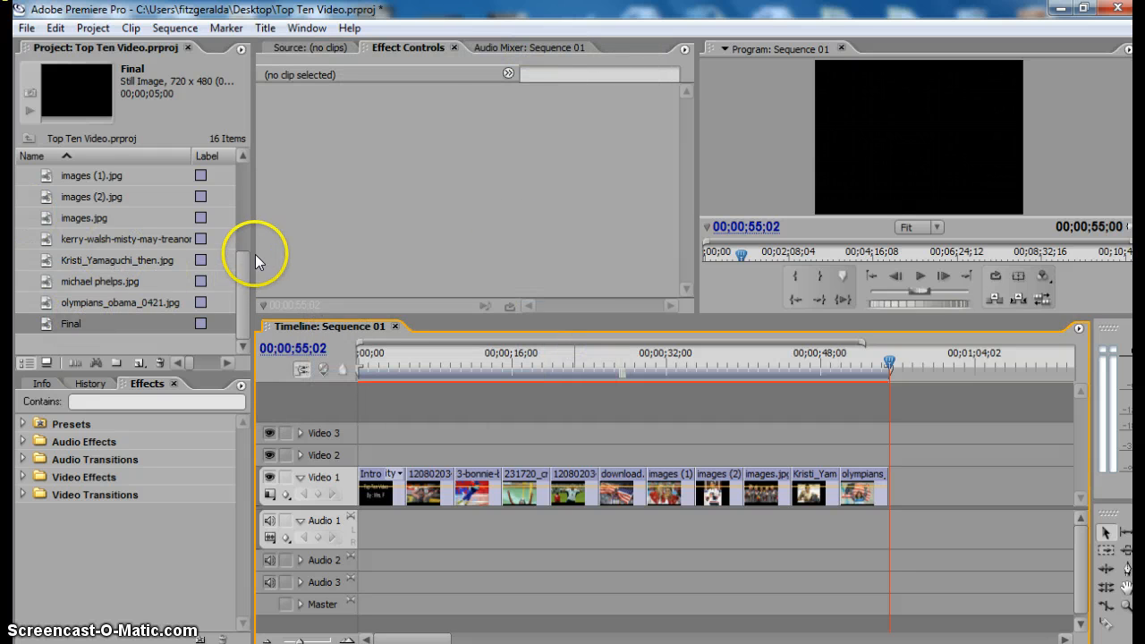
Look through the project's item list from Sequence 01 down to the Final title.
{"action": "left_click", "coordinate": [254, 136]}
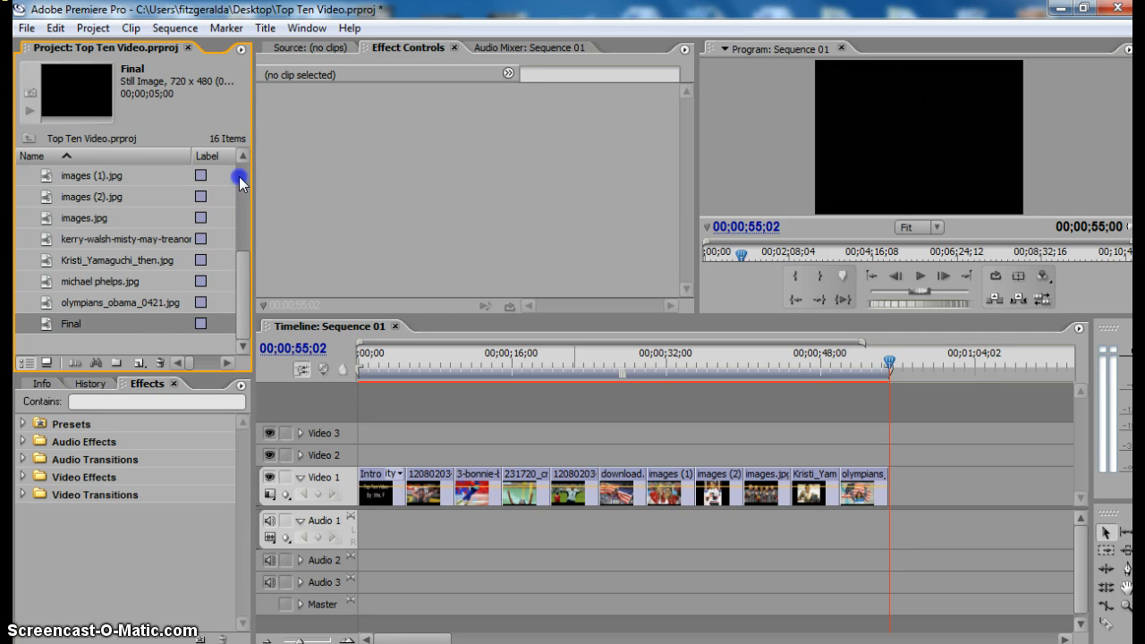
{"action": "left_click", "coordinate": [242, 157]}
{"action": "left_click", "coordinate": [243, 158]}
{"action": "left_click", "coordinate": [243, 158]}
{"action": "left_click", "coordinate": [242, 157]}
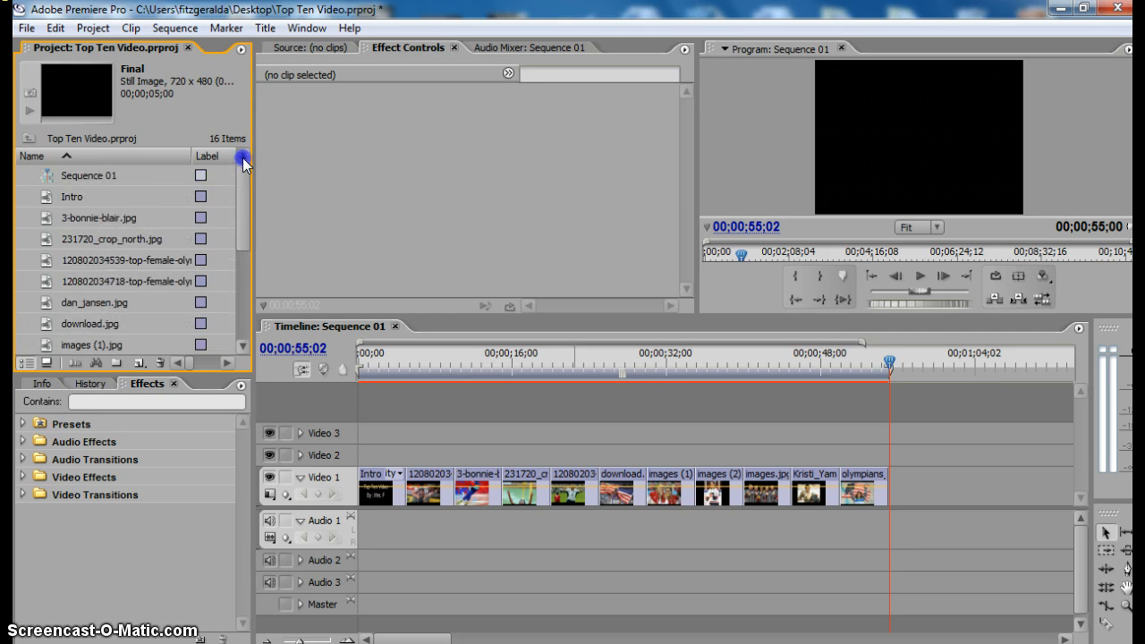
{"action": "left_click", "coordinate": [242, 346]}
{"action": "left_click", "coordinate": [243, 345]}
{"action": "left_click", "coordinate": [243, 345]}
{"action": "left_click", "coordinate": [244, 344]}
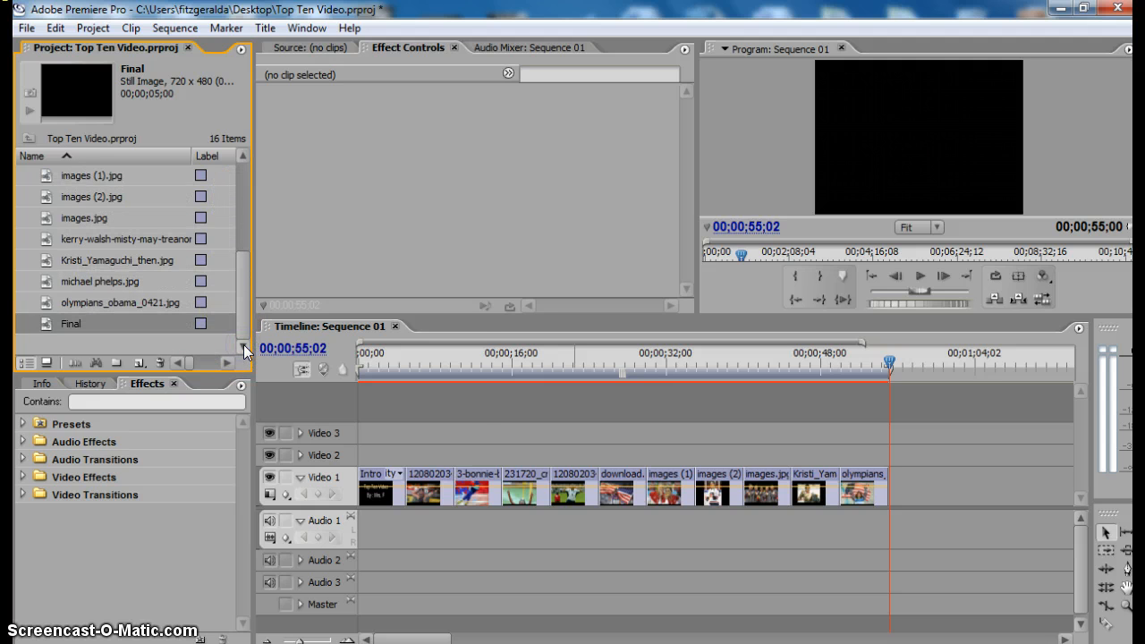
Create another default still title named Final with the playhead past the last clip.
{"action": "left_click", "coordinate": [265, 28]}
{"action": "mouse_move", "coordinate": [305, 46]}
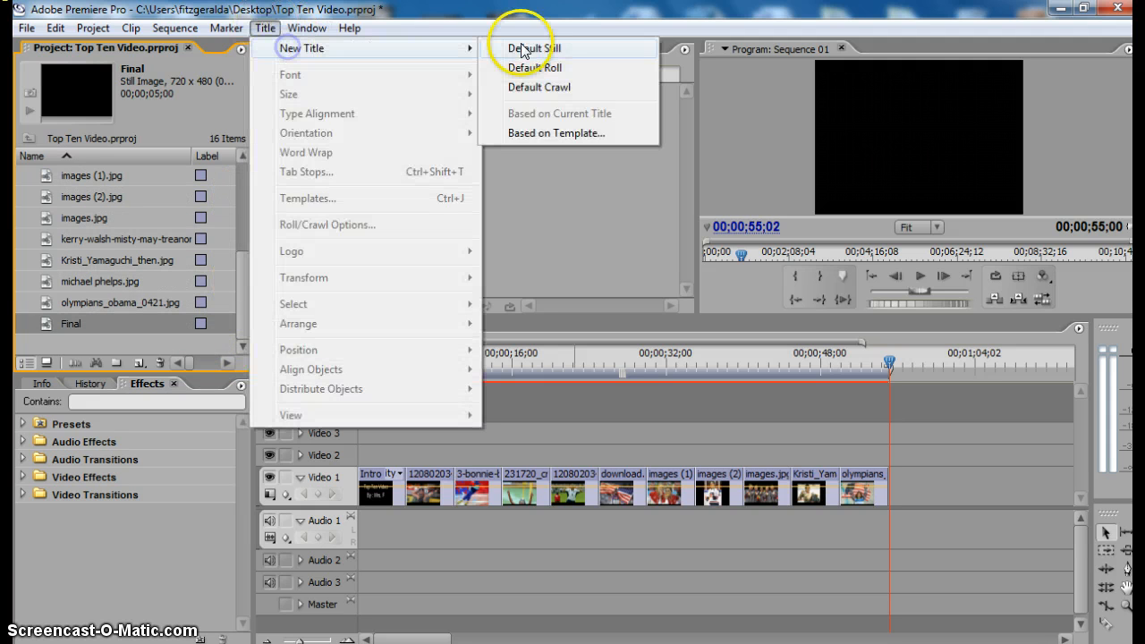
{"action": "left_click", "coordinate": [517, 46]}
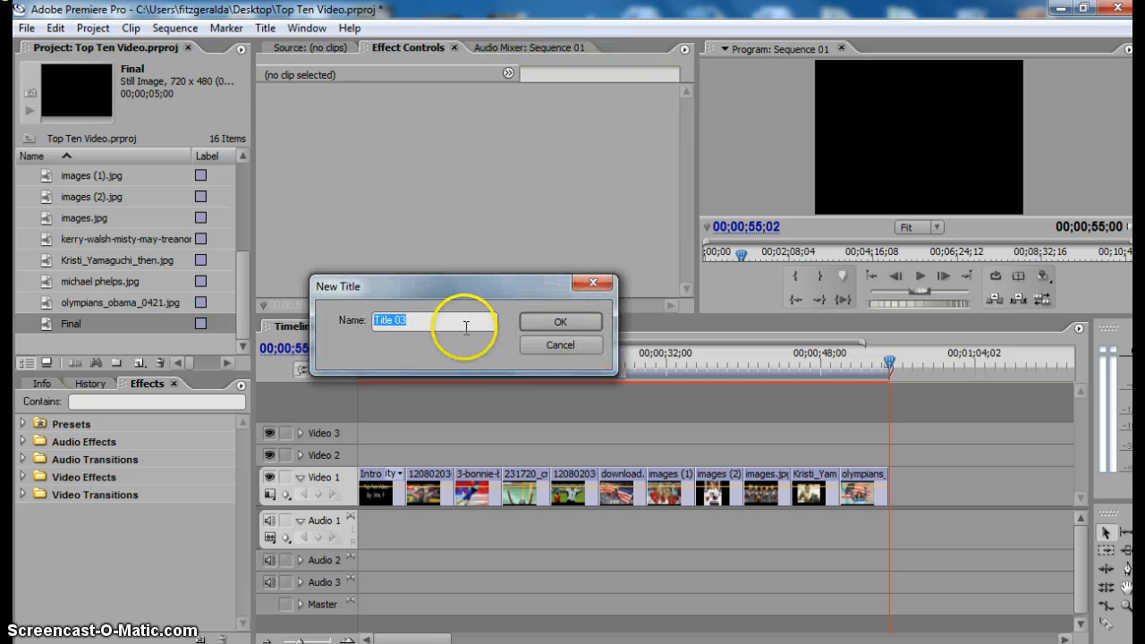
{"action": "left_click_drag", "start_coordinate": [465, 328], "coordinate": [370, 314]}
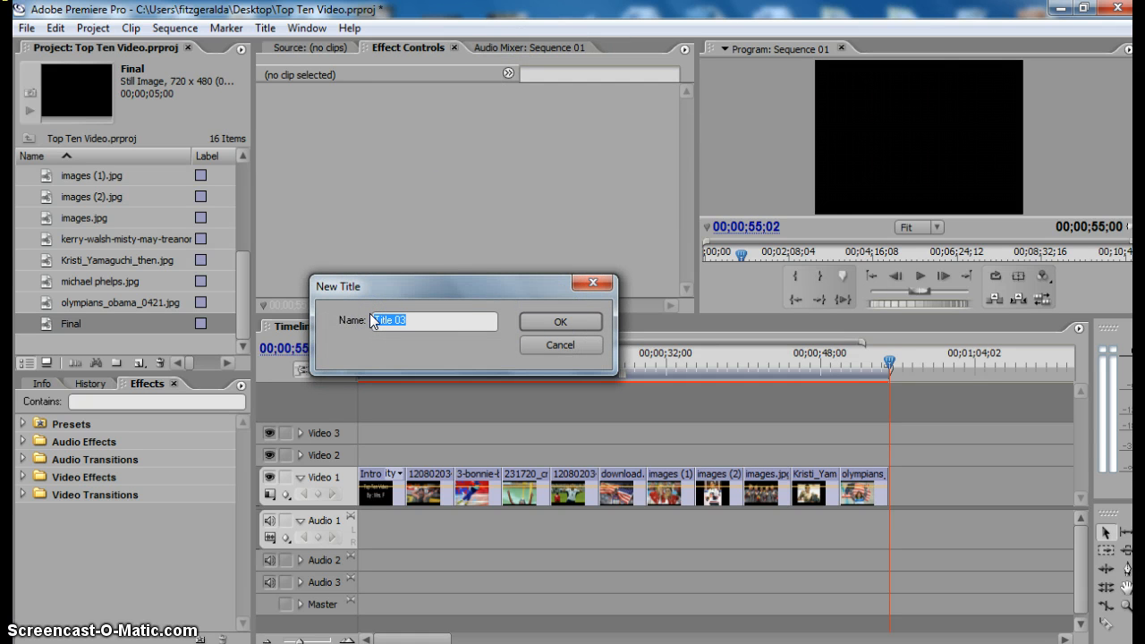
{"action": "type", "text": "Sinak"}
{"action": "key", "text": "BackSpace"}
{"action": "key", "text": "BackSpace"}
{"action": "key", "text": "BackSpace"}
{"action": "key", "text": "BackSpace"}
{"action": "type", "text": "Final"}
{"action": "left_click", "coordinate": [558, 324]}
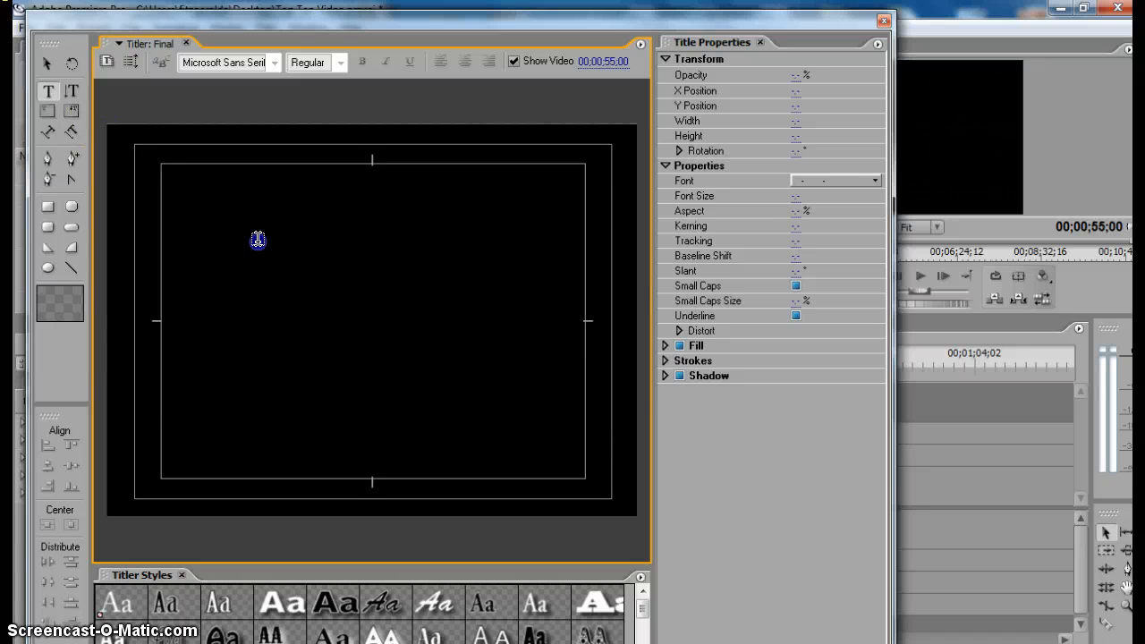
Add the text "Sources" to the upper part of the Final title in Microsoft Sans Serif.
{"action": "left_click", "coordinate": [258, 240]}
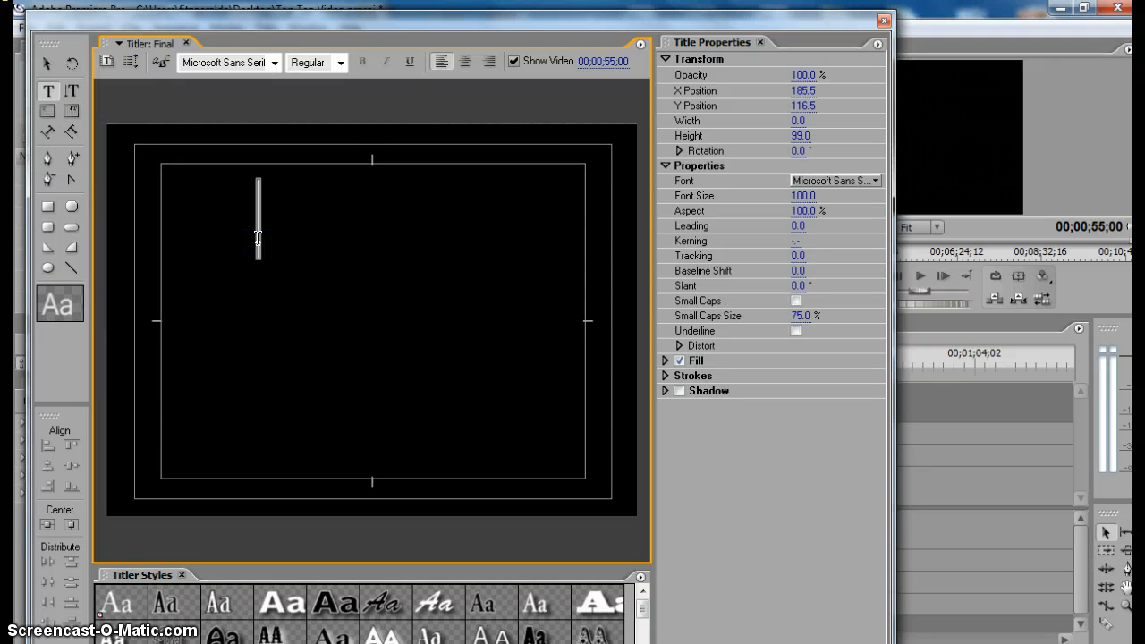
{"action": "type", "text": "Sources"}
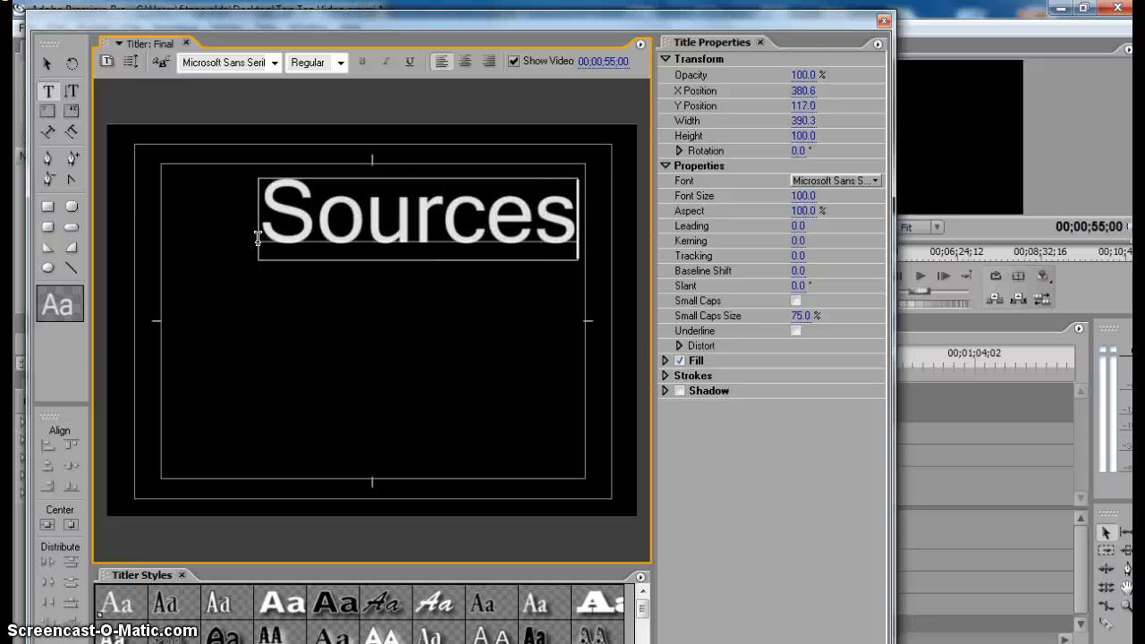
{"action": "key", "text": "BackSpace"}
{"action": "key", "text": "BackSpace"}
{"action": "key", "text": "BackSpace"}
{"action": "key", "text": "BackSpace"}
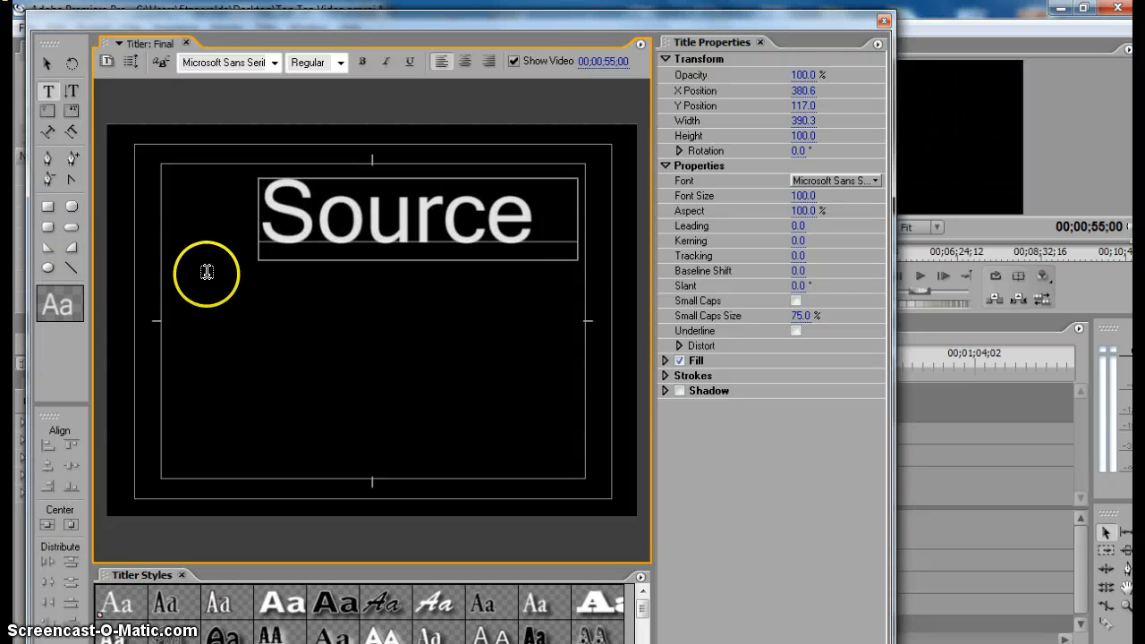
{"action": "key", "text": "BackSpace"}
{"action": "key", "text": "BackSpace"}
{"action": "key", "text": "BackSpace"}
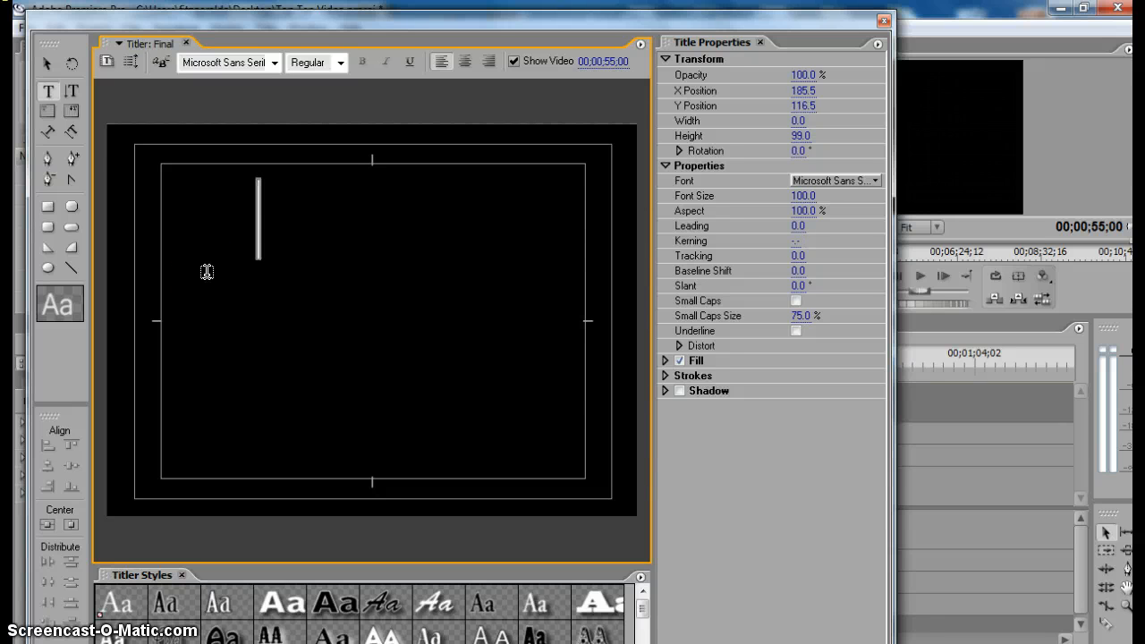
{"action": "type", "text": "Sources"}
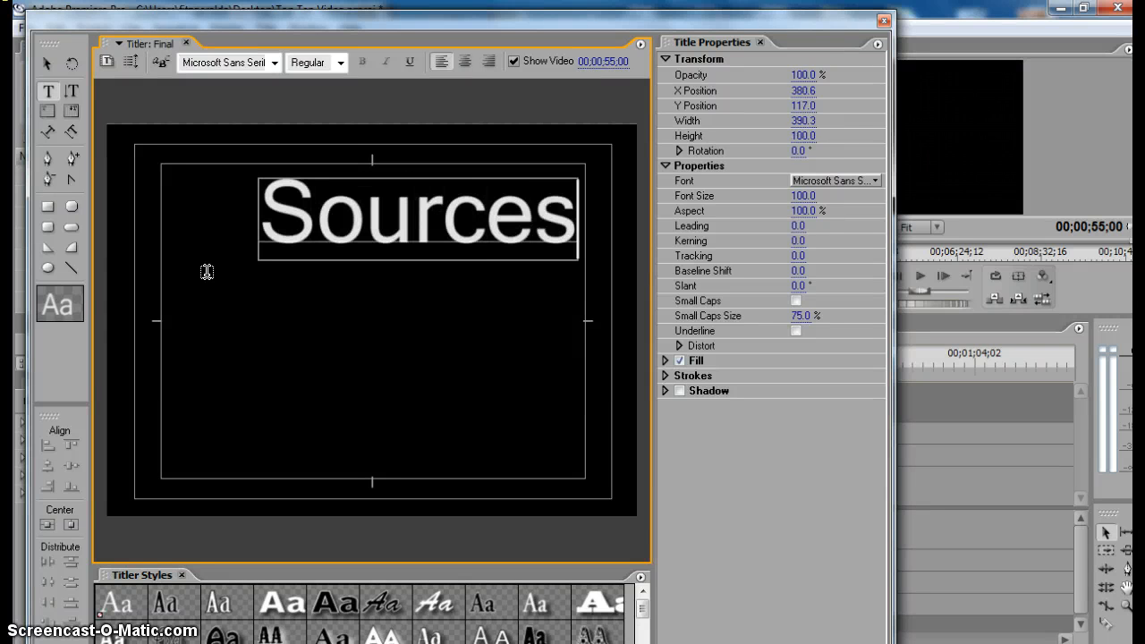
Move the "Sources" text down and left to about X 339, Y 160, and close the Titler.
{"action": "left_click", "coordinate": [46, 63]}
{"action": "left_click_drag", "start_coordinate": [375, 219], "coordinate": [340, 254]}
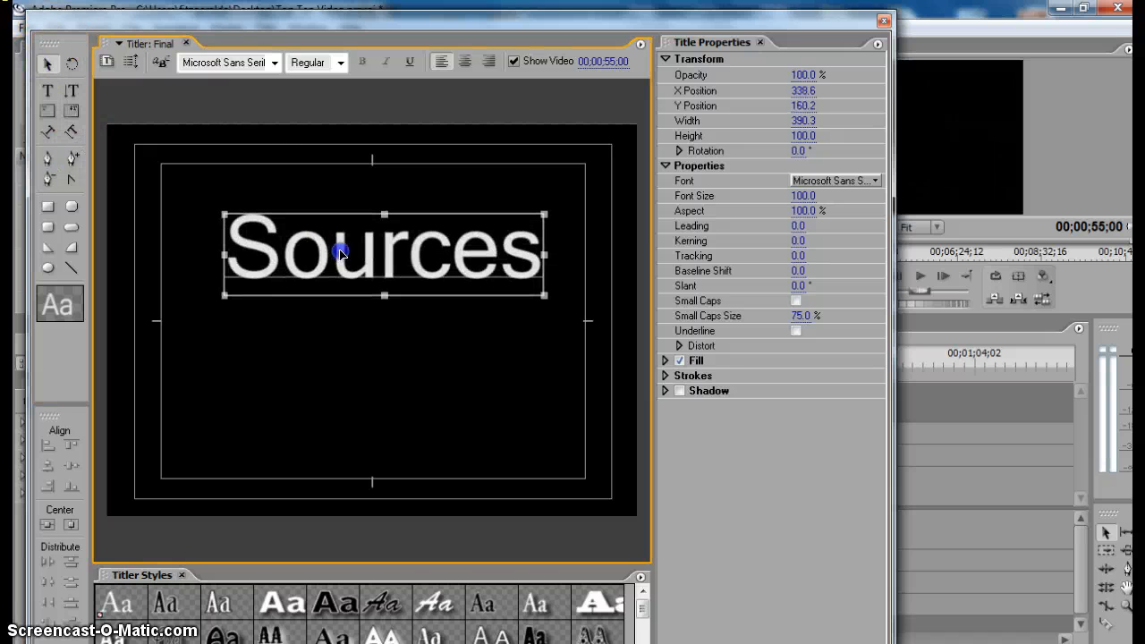
{"action": "left_click", "coordinate": [883, 20]}
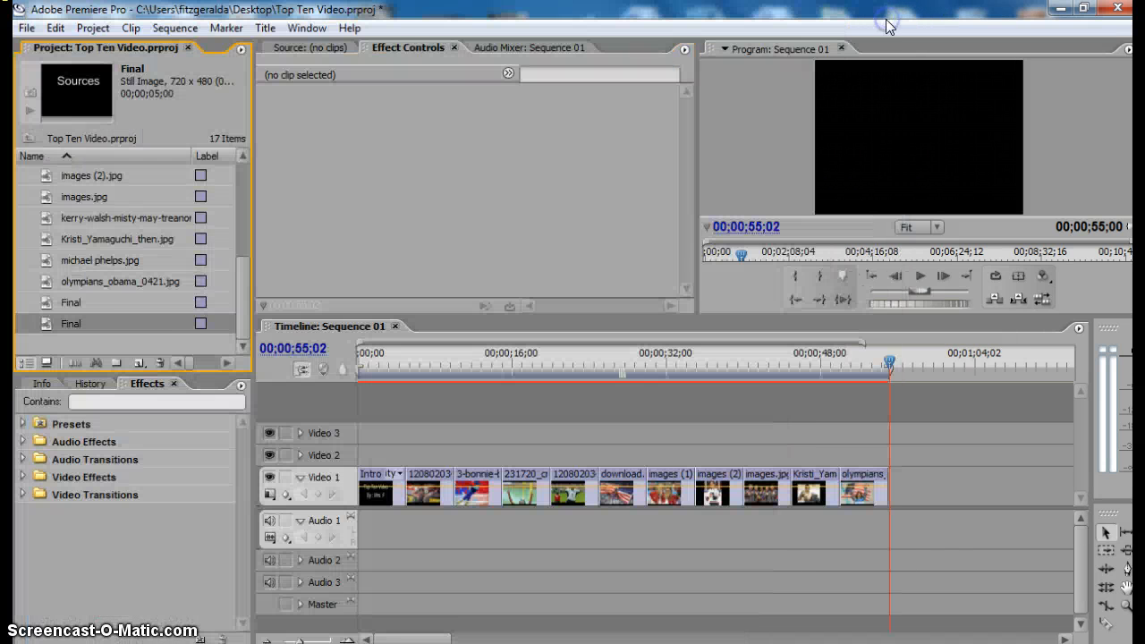
Place the Final title containing the "Sources" text on Video 1 directly after the last image clip.
{"action": "left_click", "coordinate": [71, 322]}
{"action": "left_click_drag", "start_coordinate": [45, 324], "coordinate": [893, 497]}
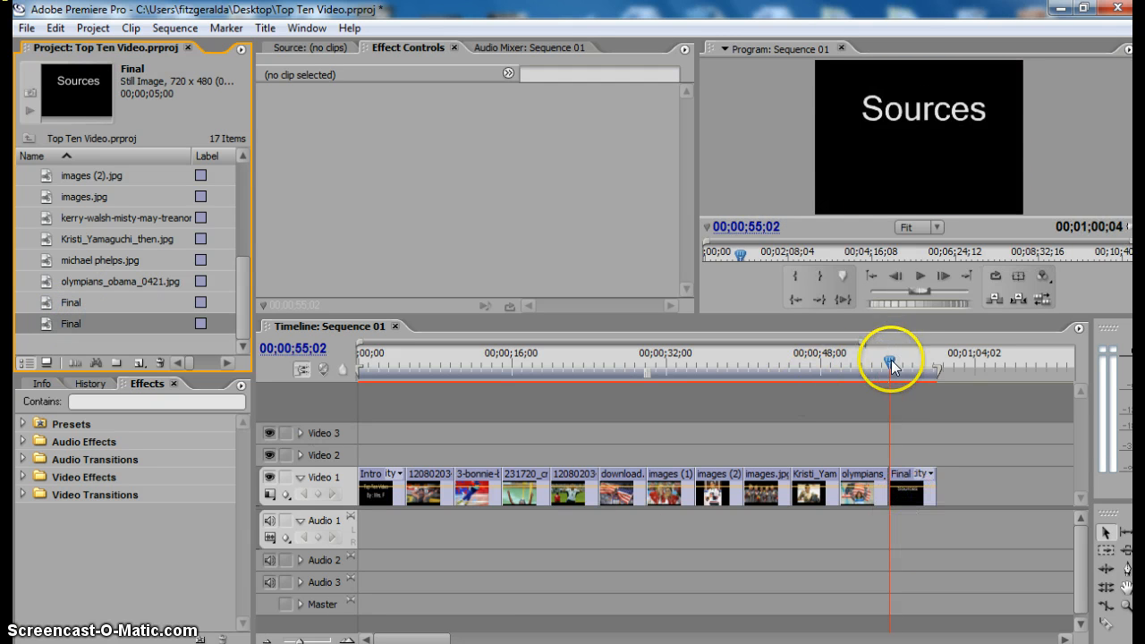
Play the opening of the sequence from 00;00;00;00 and return the playhead to the start.
{"action": "left_click_drag", "start_coordinate": [892, 365], "coordinate": [351, 414]}
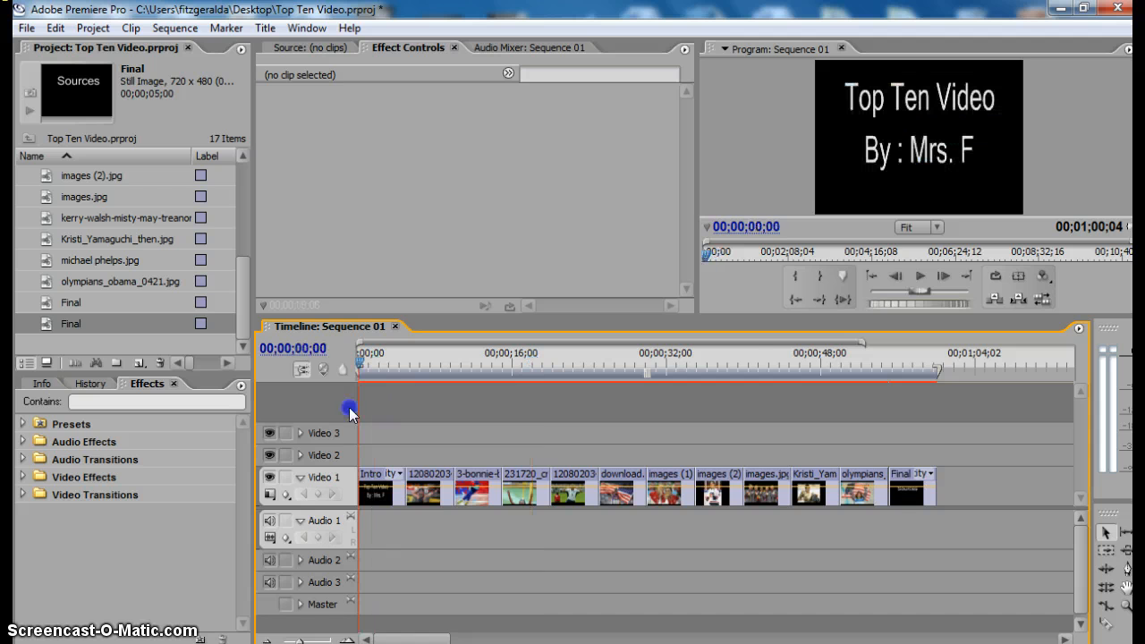
{"action": "left_click", "coordinate": [916, 275]}
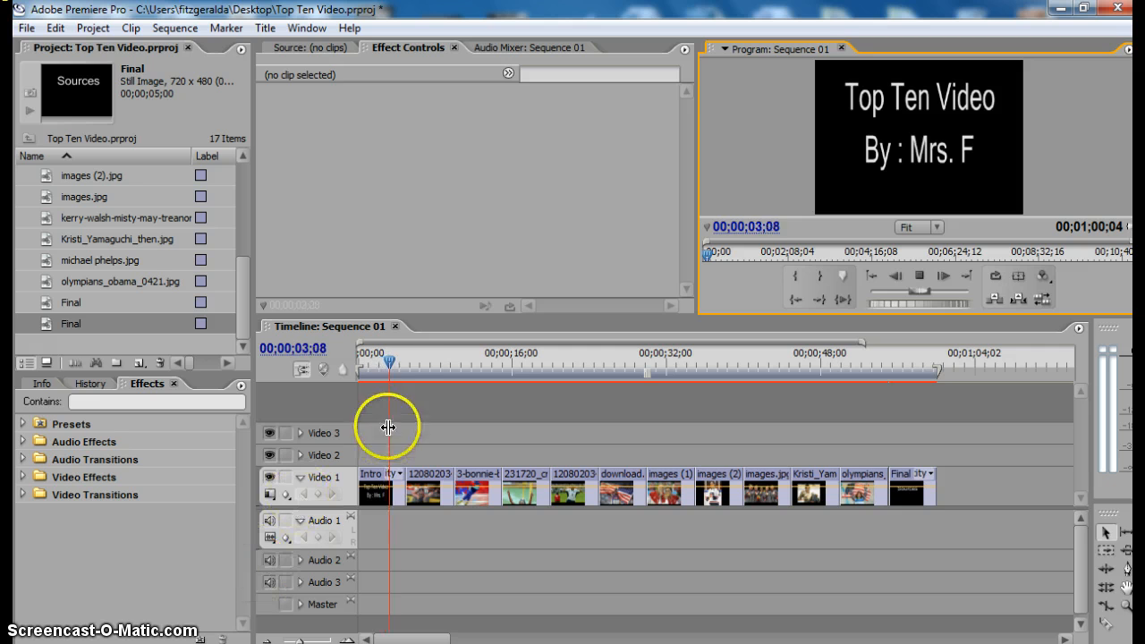
{"action": "left_click_drag", "start_coordinate": [394, 363], "coordinate": [353, 358]}
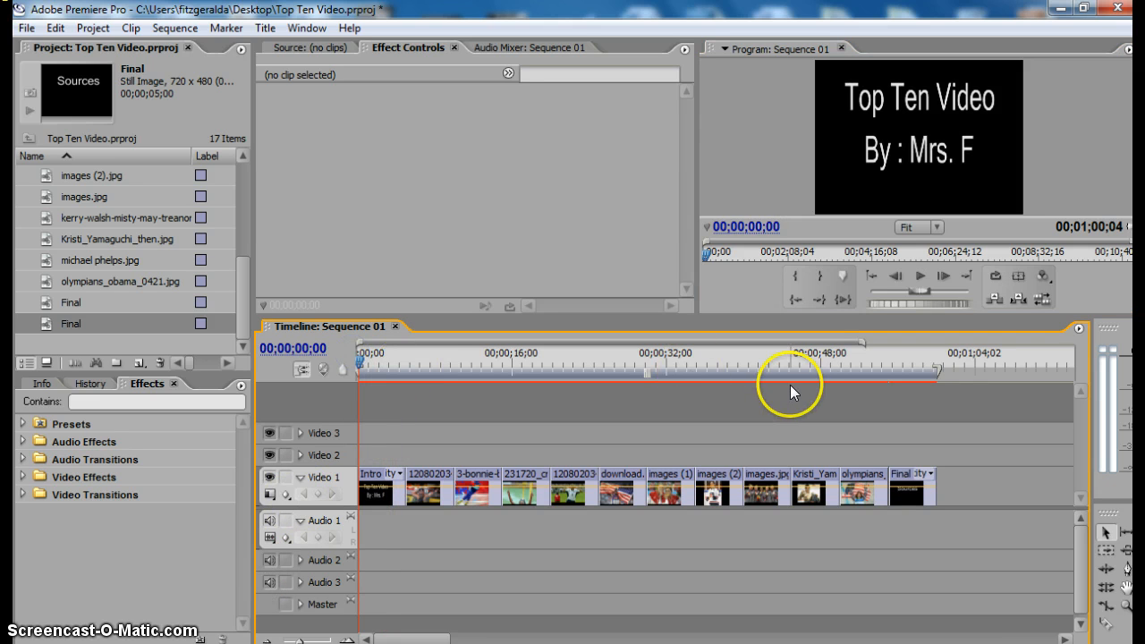